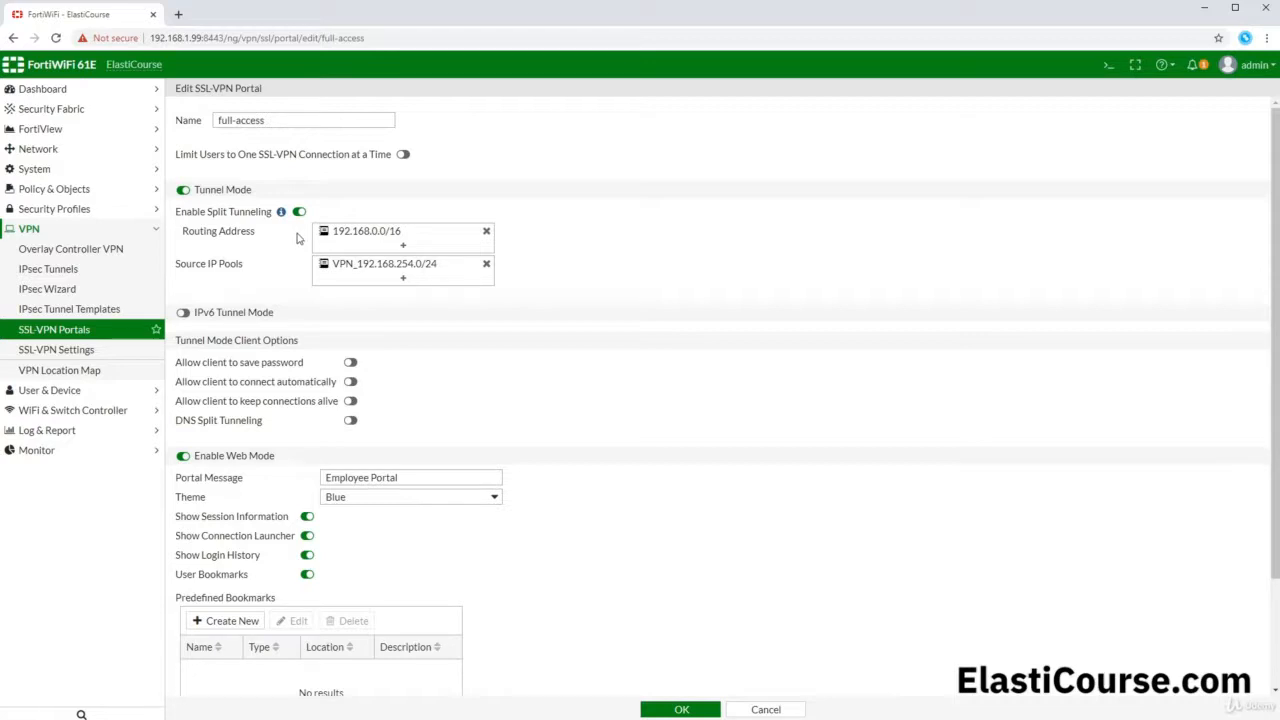
mouse_move(321, 240)
left_click(350, 420)
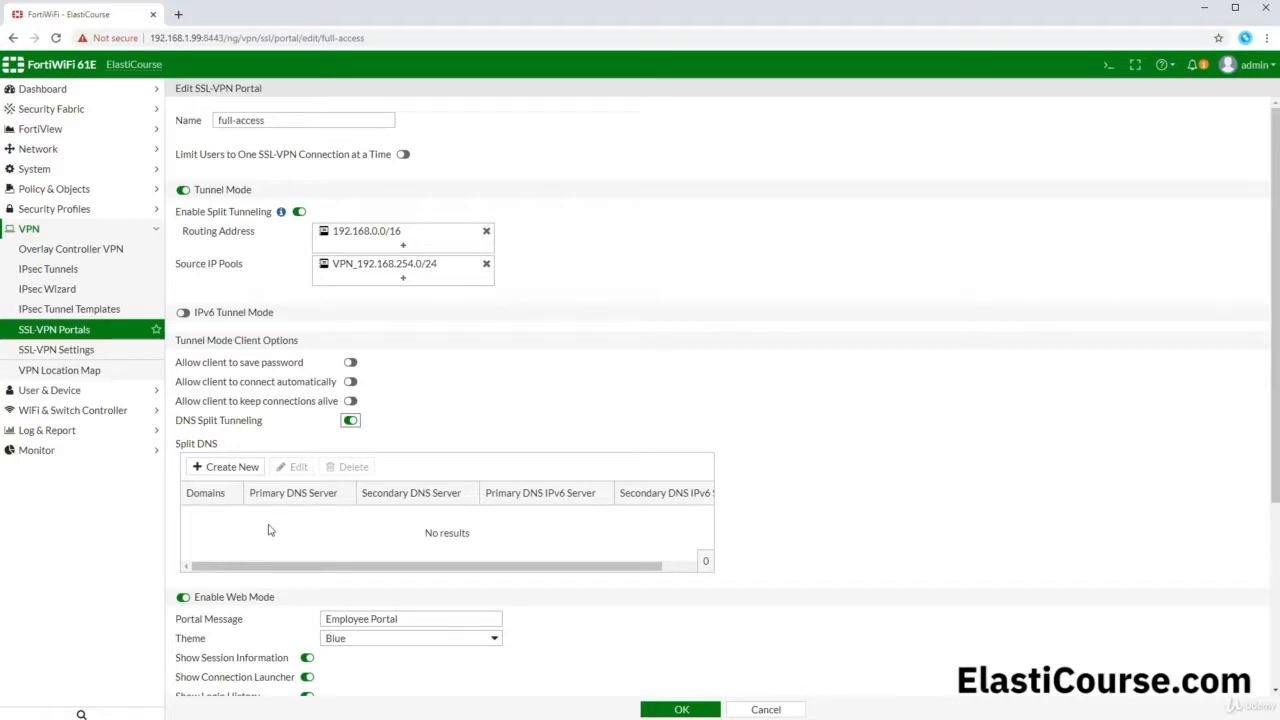
left_click(349, 421)
left_click(349, 421)
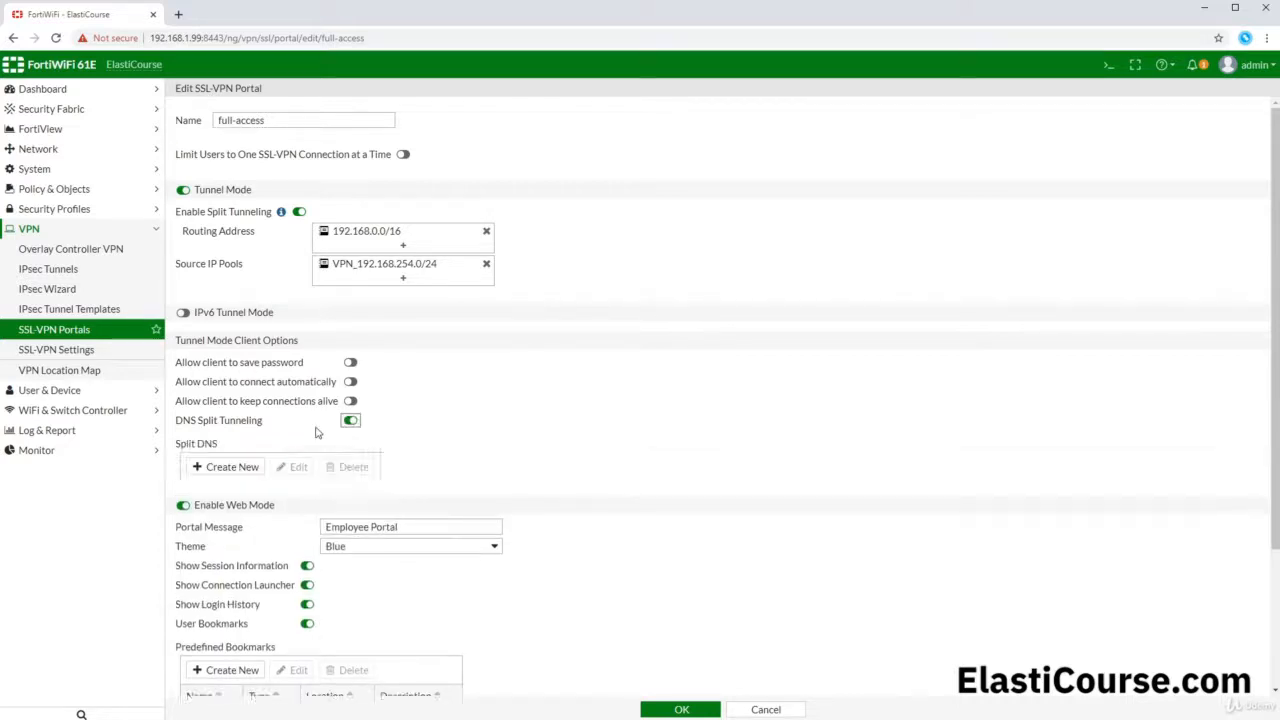
left_click(349, 421)
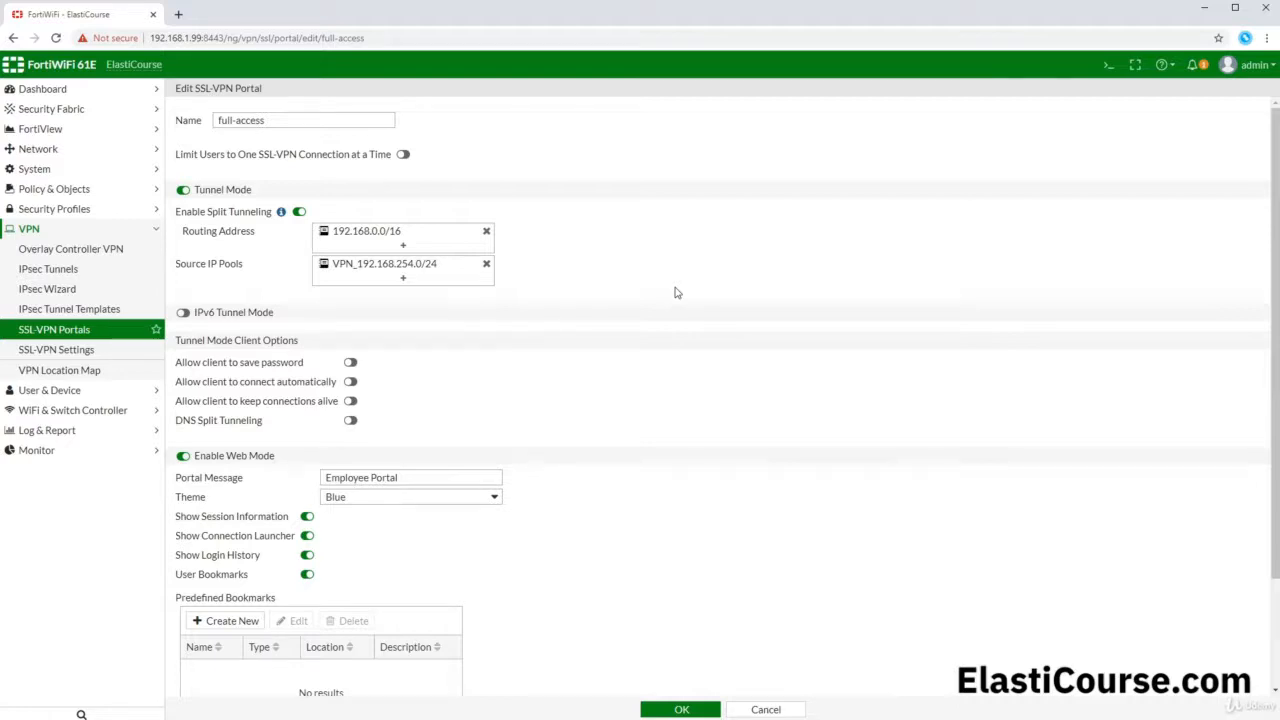
left_click(448, 477)
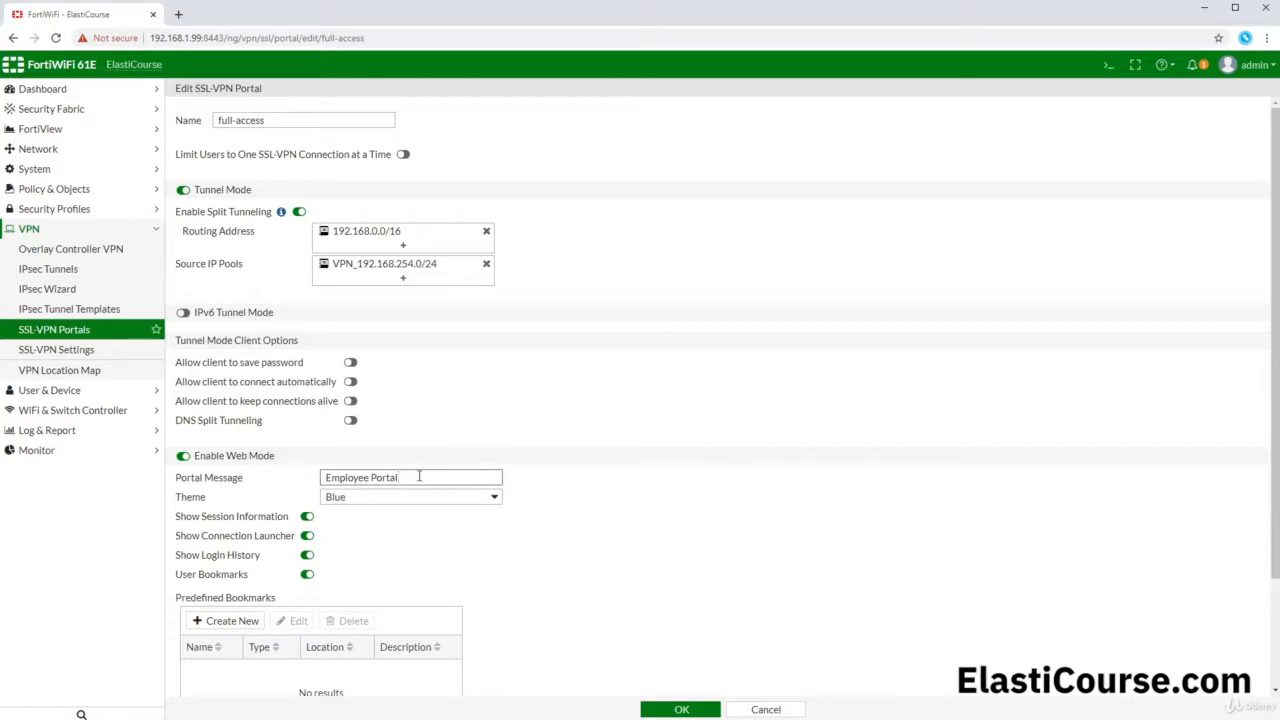
left_click(423, 497)
left_click(585, 534)
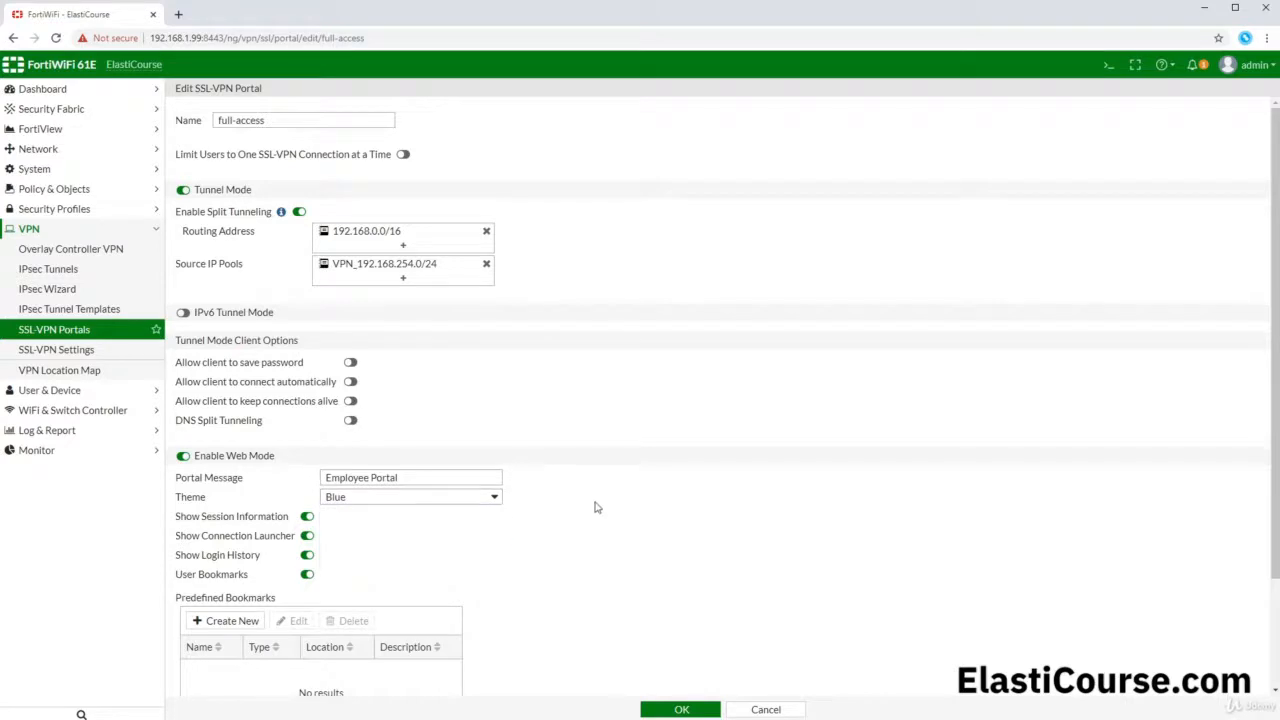
Step: Add a predefined HTTP/HTTPS bookmark named Company Homepage with the URL company.com to the full-access portal
scroll(582, 520, "down", 2)
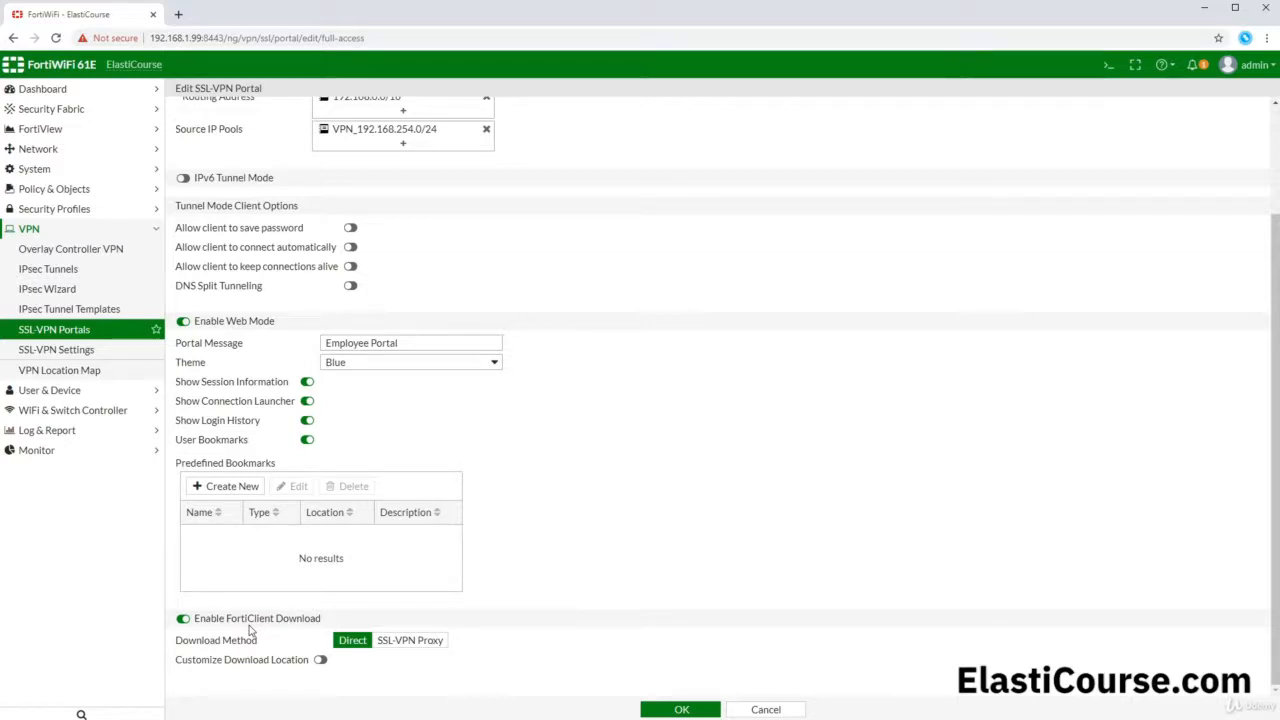
left_click(232, 486)
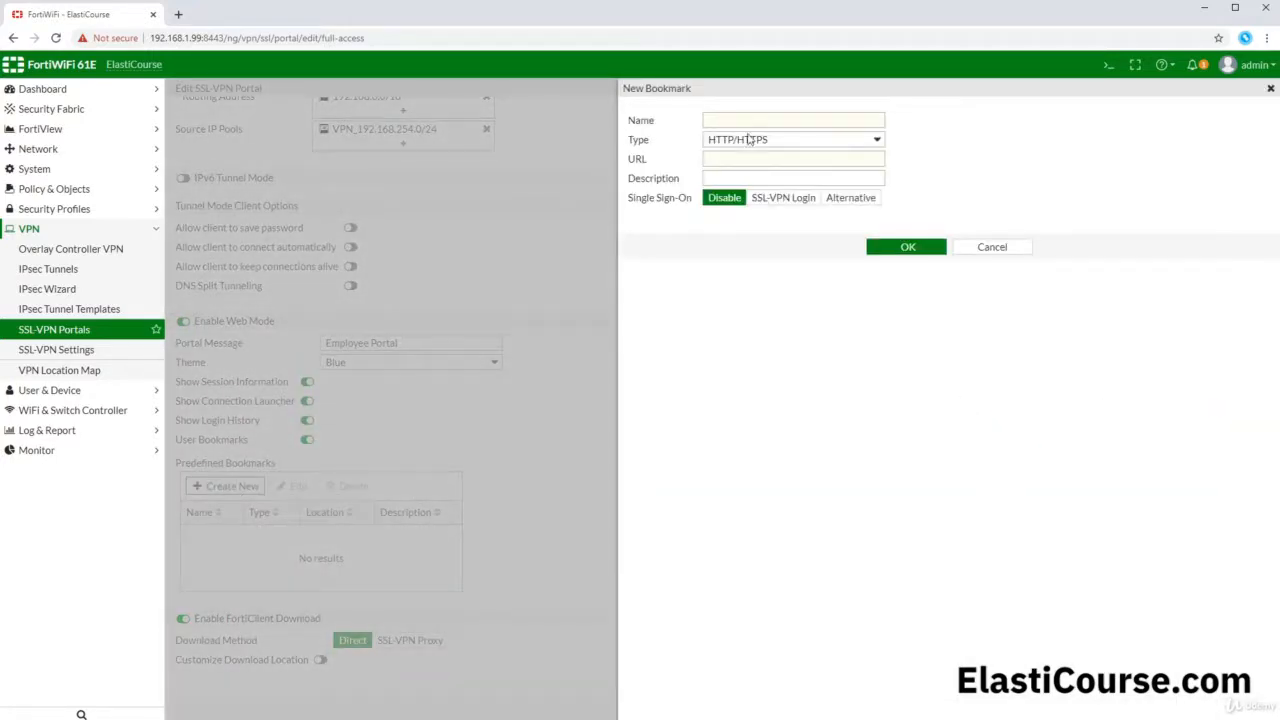
left_click(726, 160)
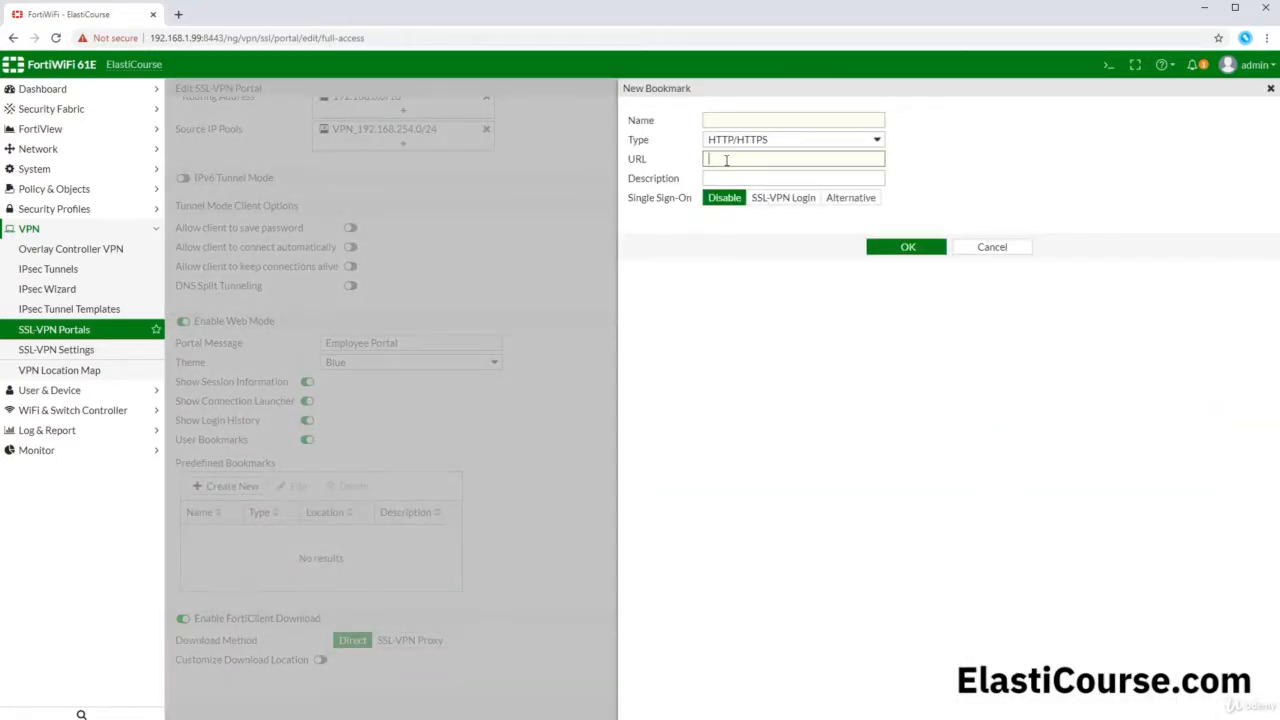
type("company.com")
left_click(804, 121)
type("Company Homepage")
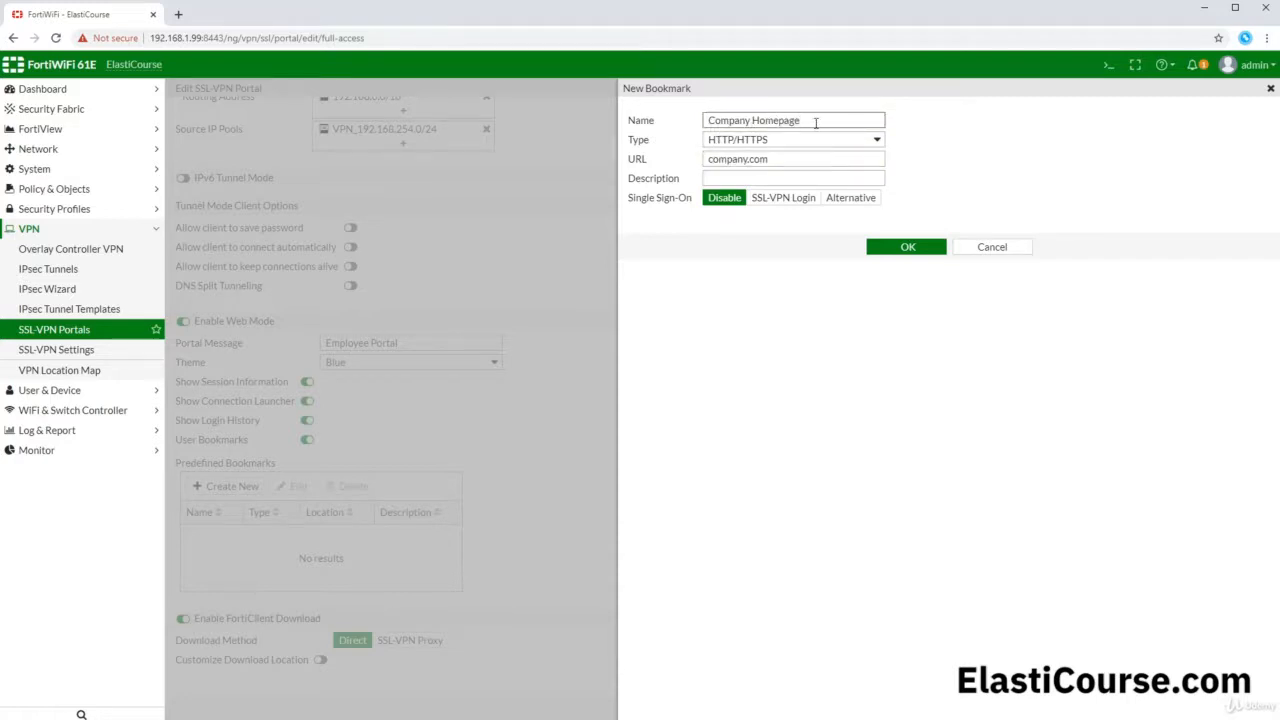
left_click(926, 250)
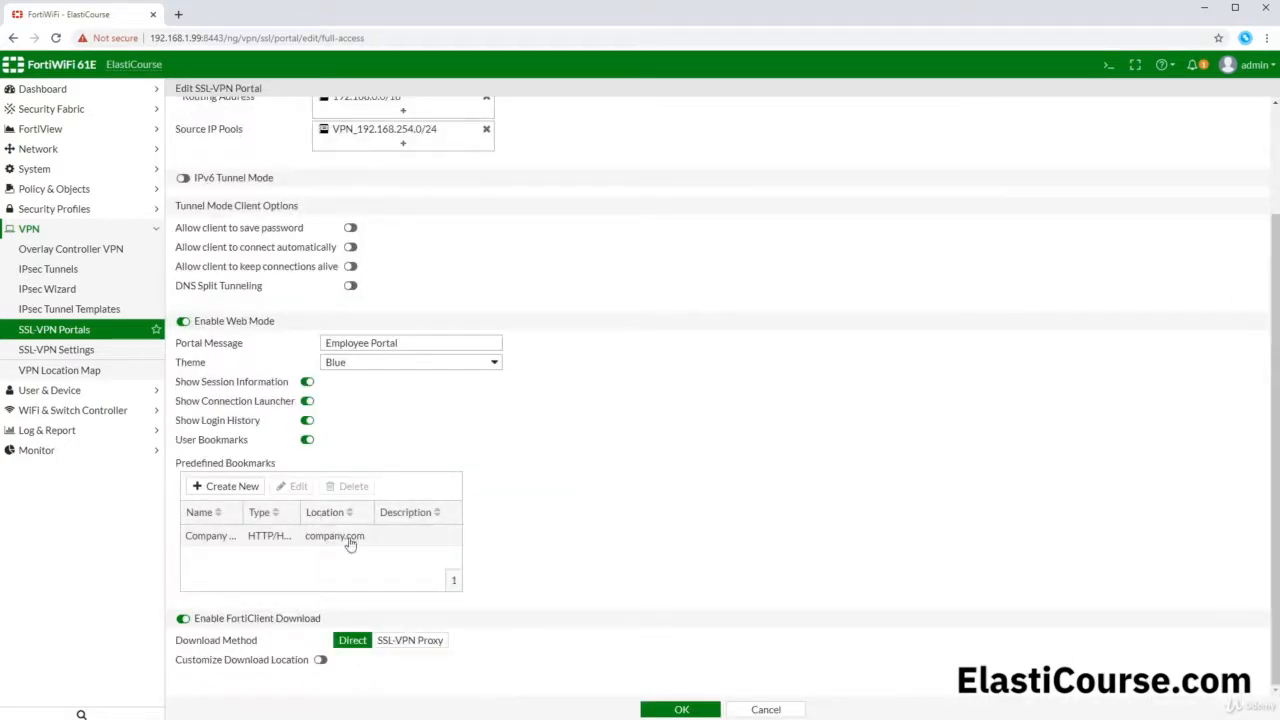
Step: Add a second HTTP/HTTPS bookmark named Epay with the URL epay.company.com and save the full-access portal
left_click(243, 487)
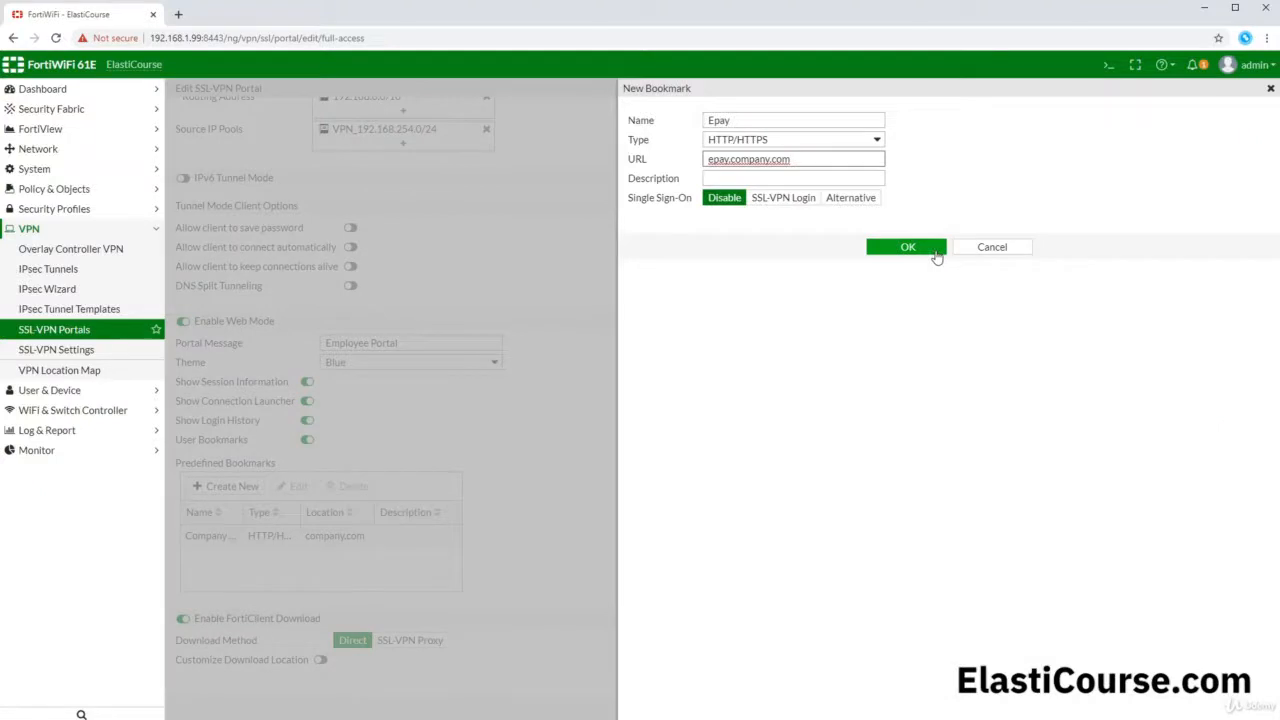
left_click(905, 250)
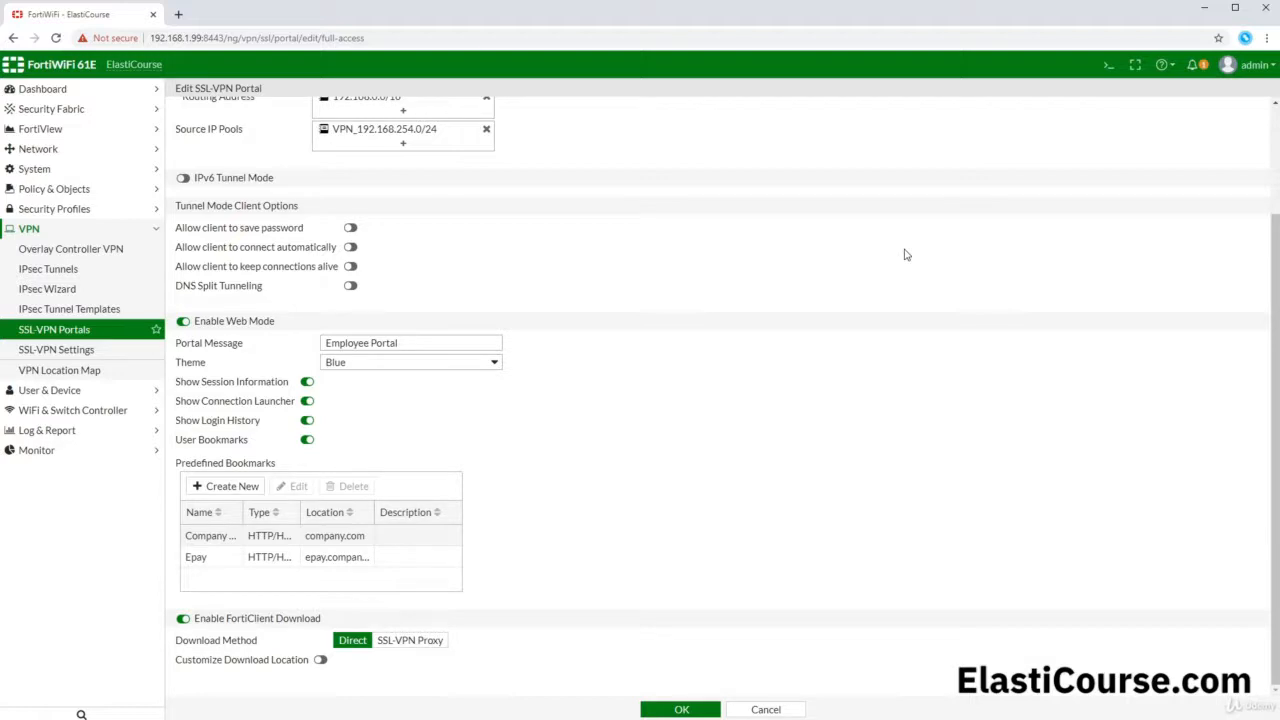
left_click(690, 711)
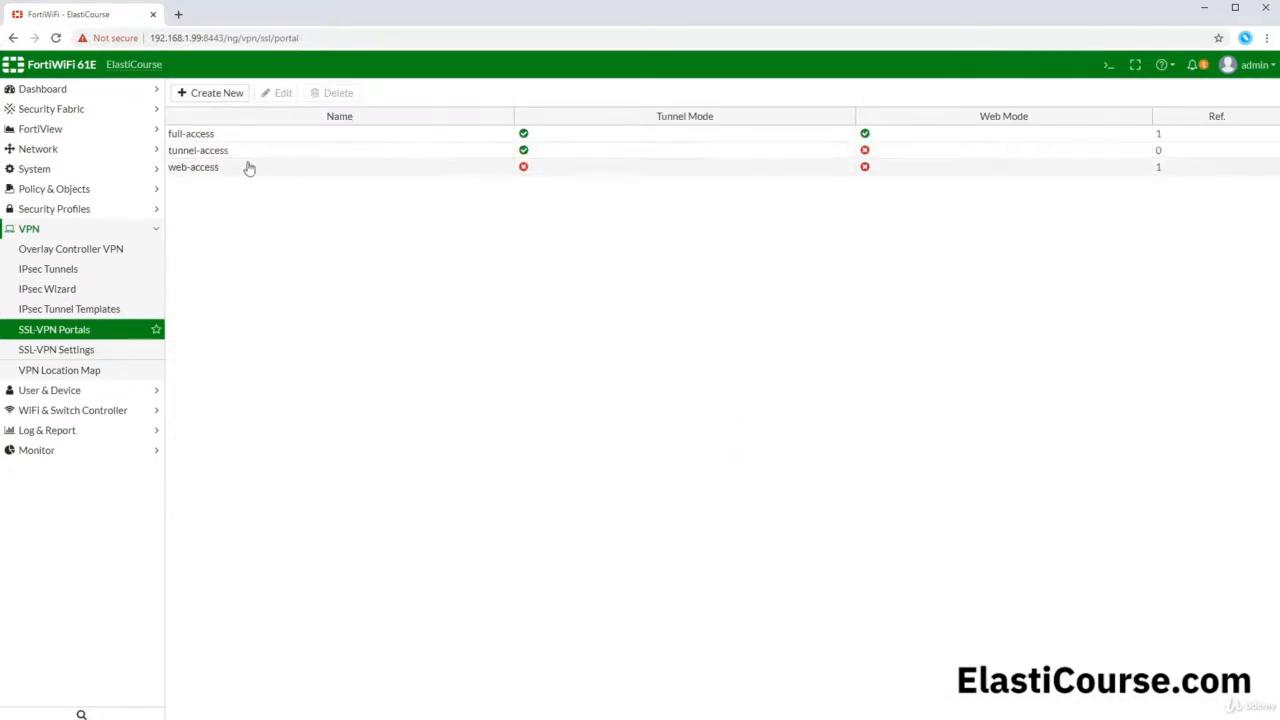
Step: Rename the web-access SSL-VPN portal as no-access and save it
double_click(246, 168)
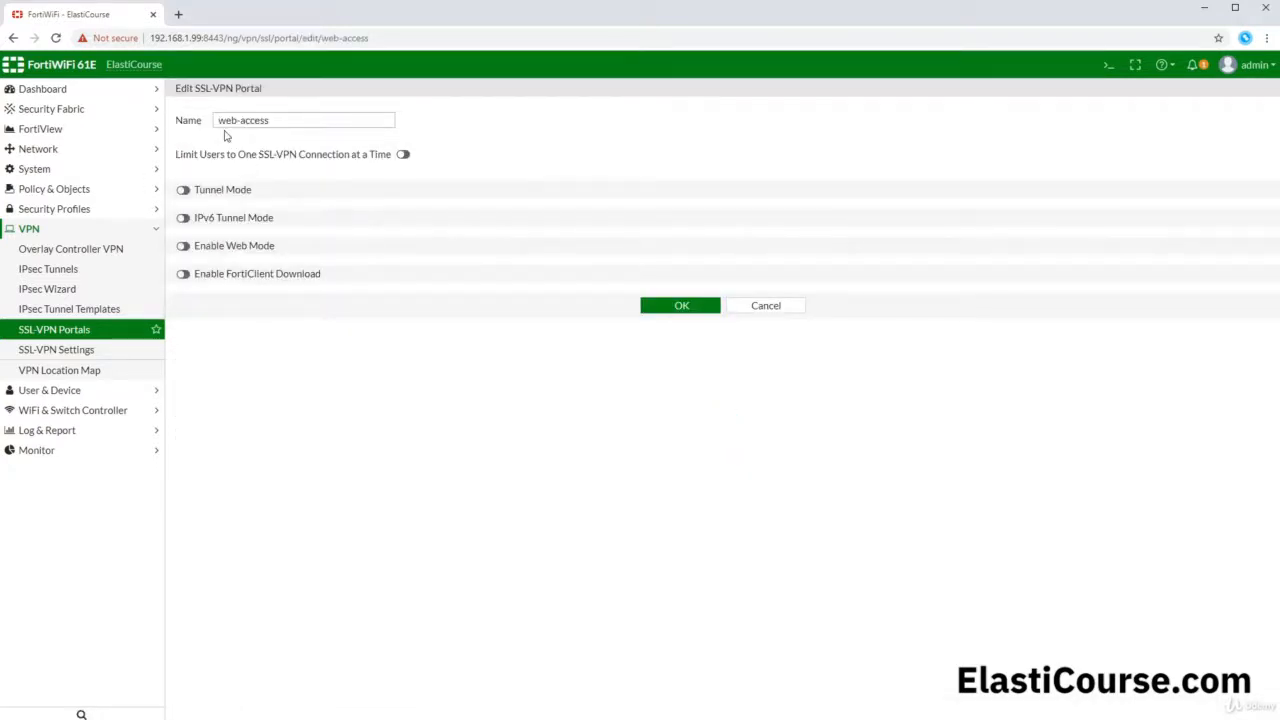
left_click_drag(236, 120, 186, 143)
type("no")
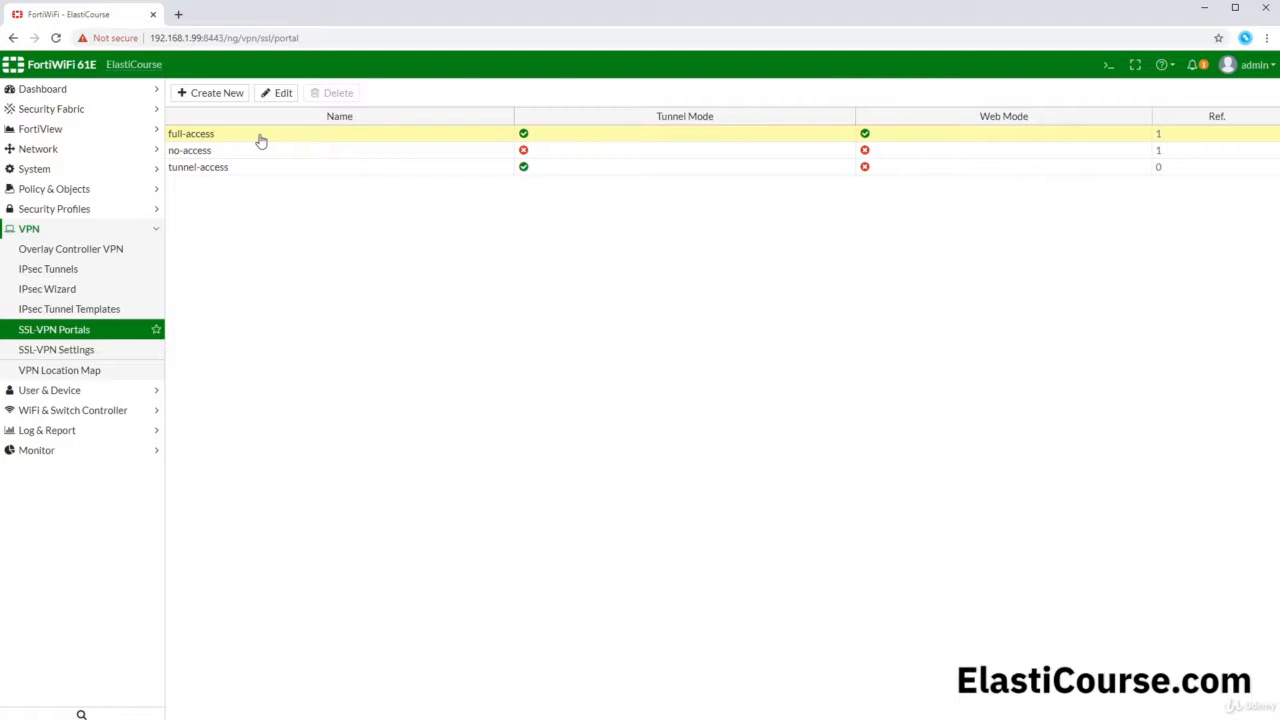
left_click(272, 154)
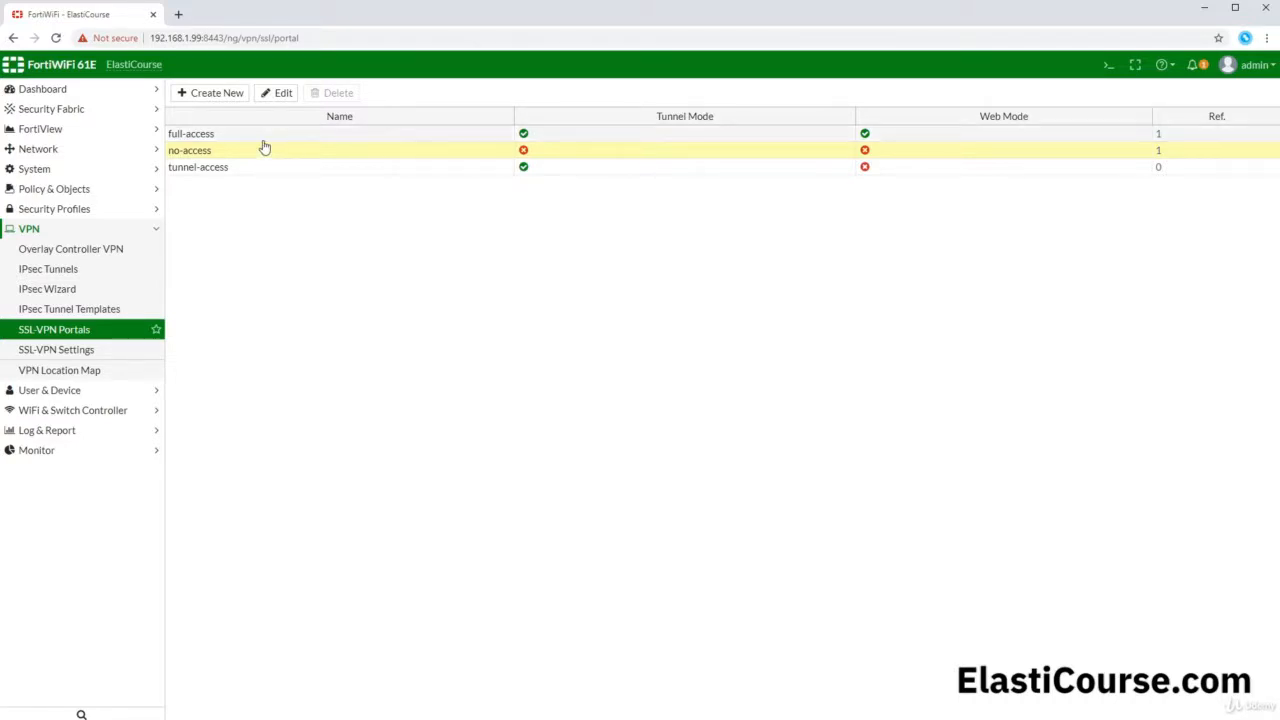
Step: Open the SSL-VPN settings and set the listening port to 40000
left_click(54, 352)
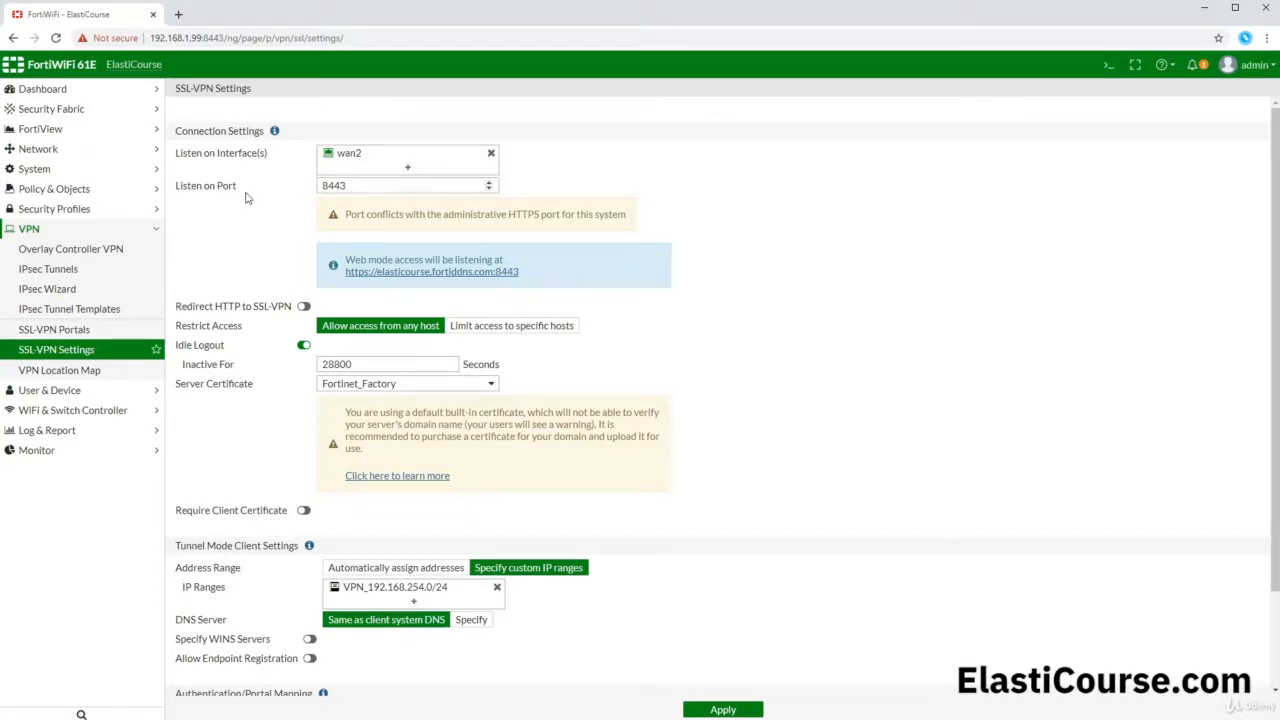
double_click(353, 185)
type("40000")
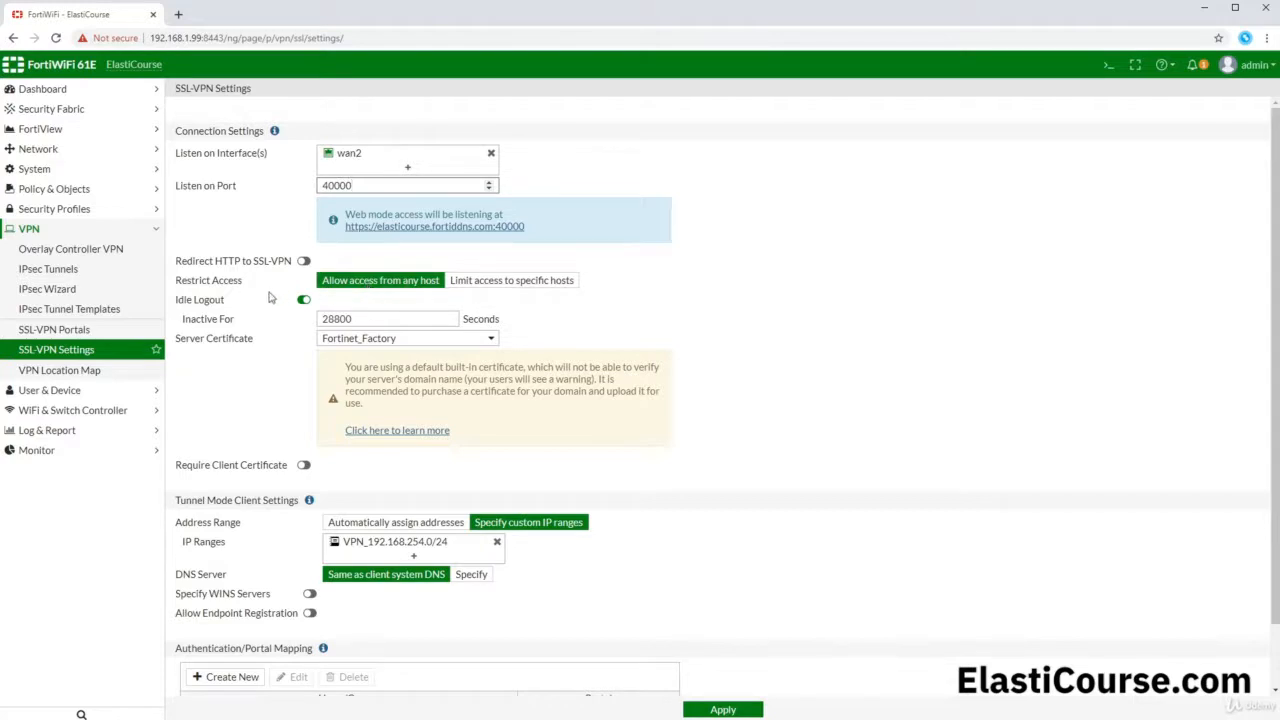
Step: Set the idle logout inactivity time to 300 seconds
left_click_drag(349, 319, 304, 322)
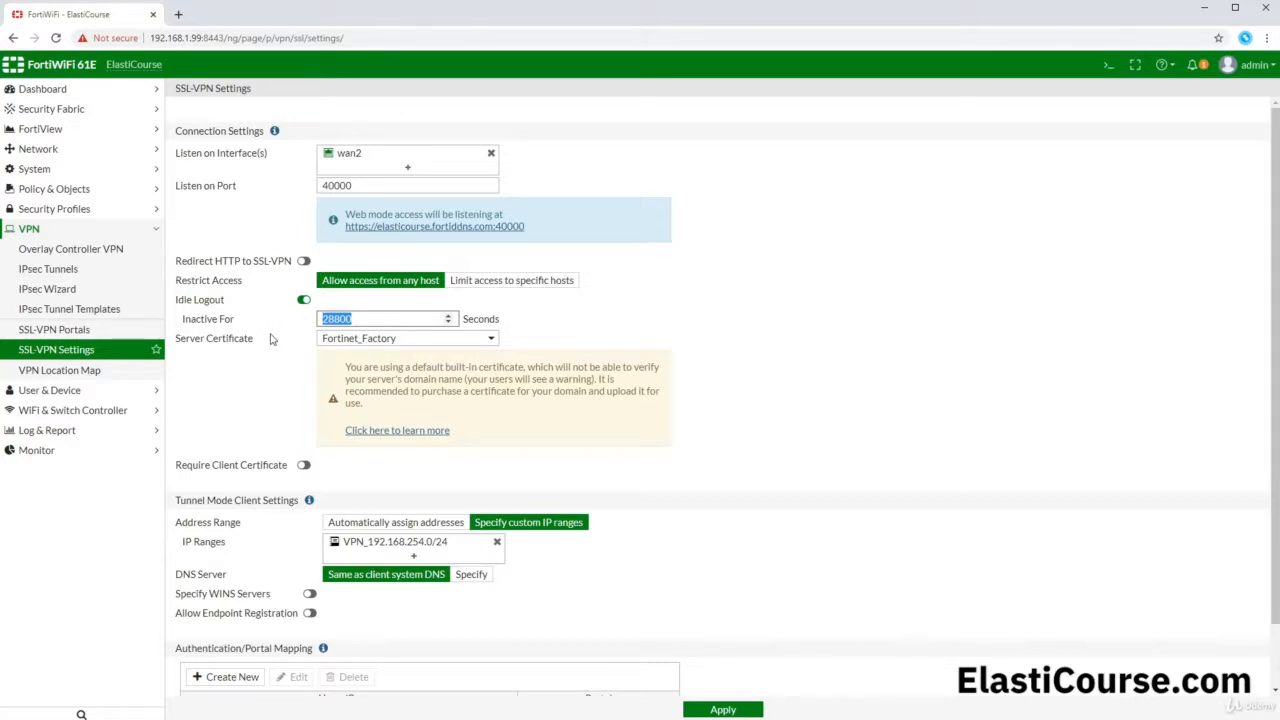
type("300")
left_click(270, 339)
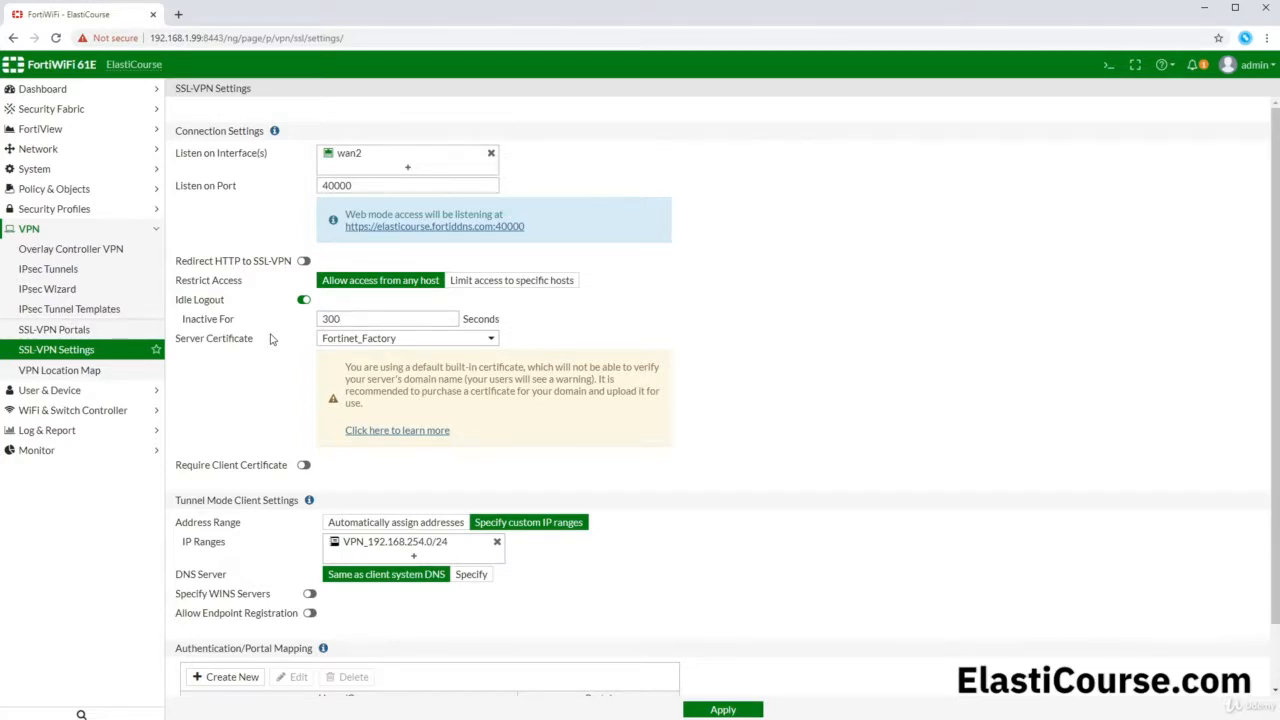
mouse_move(400, 344)
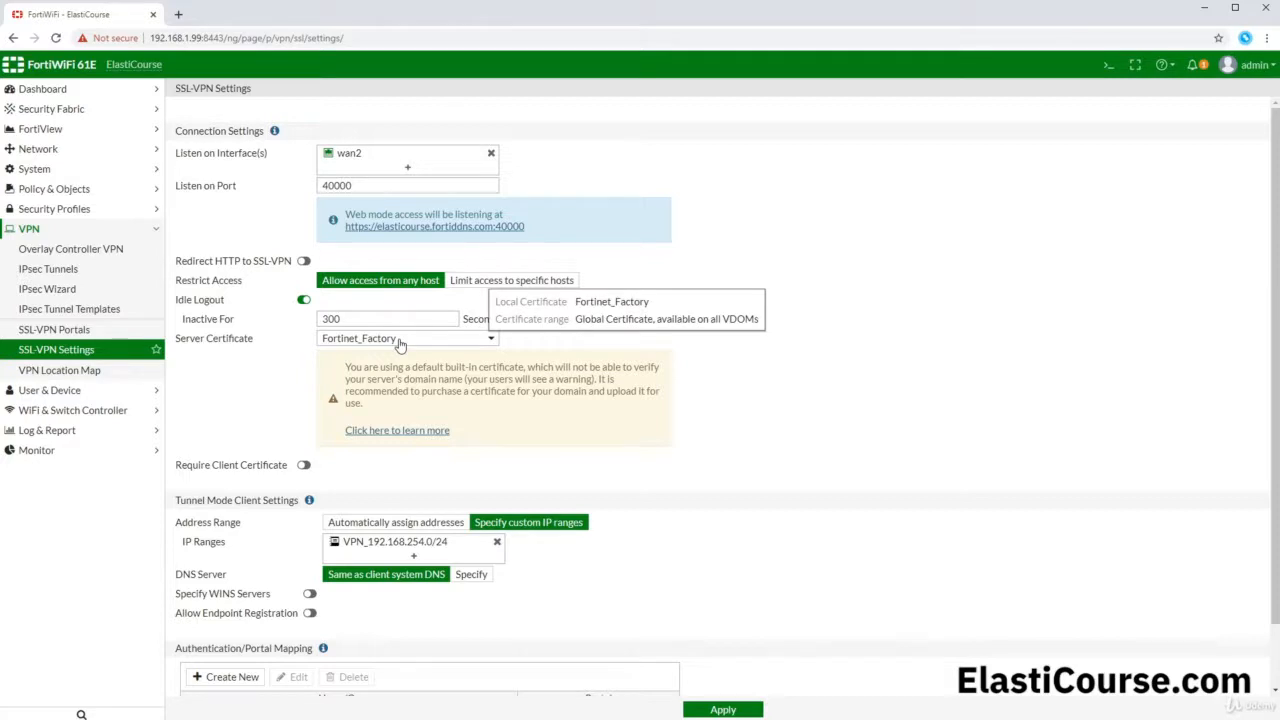
left_click(400, 342)
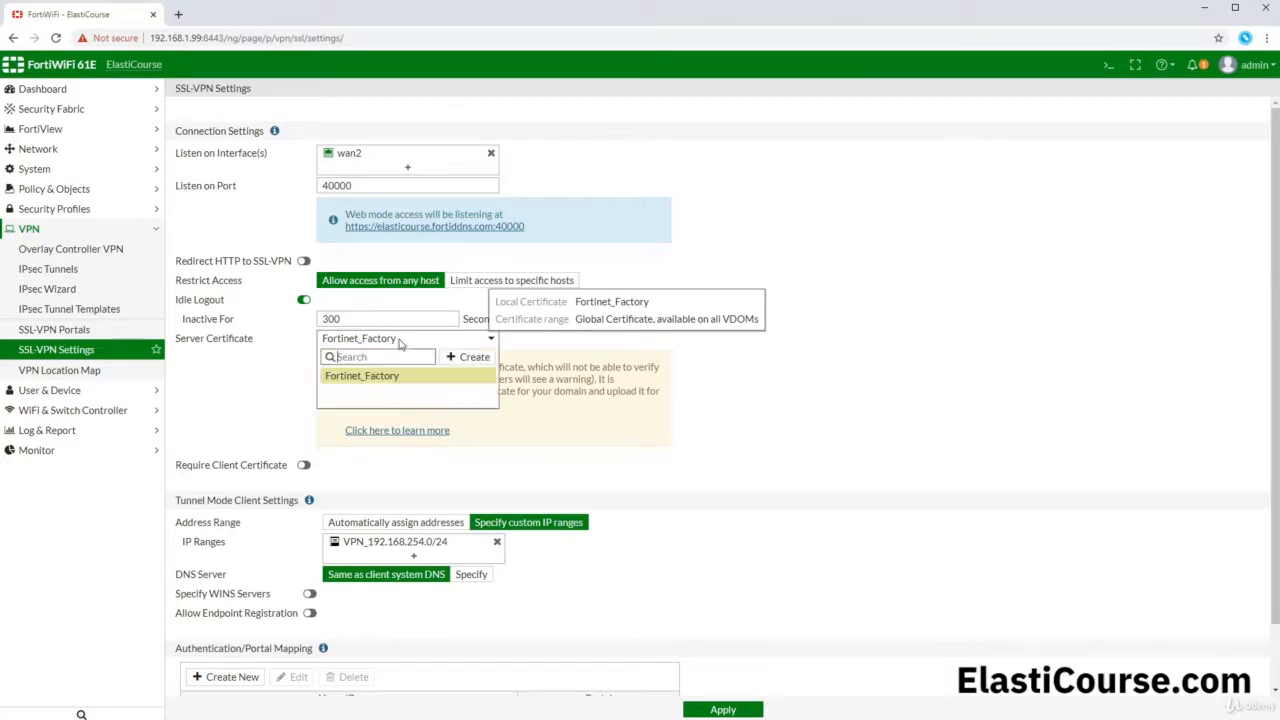
left_click(282, 350)
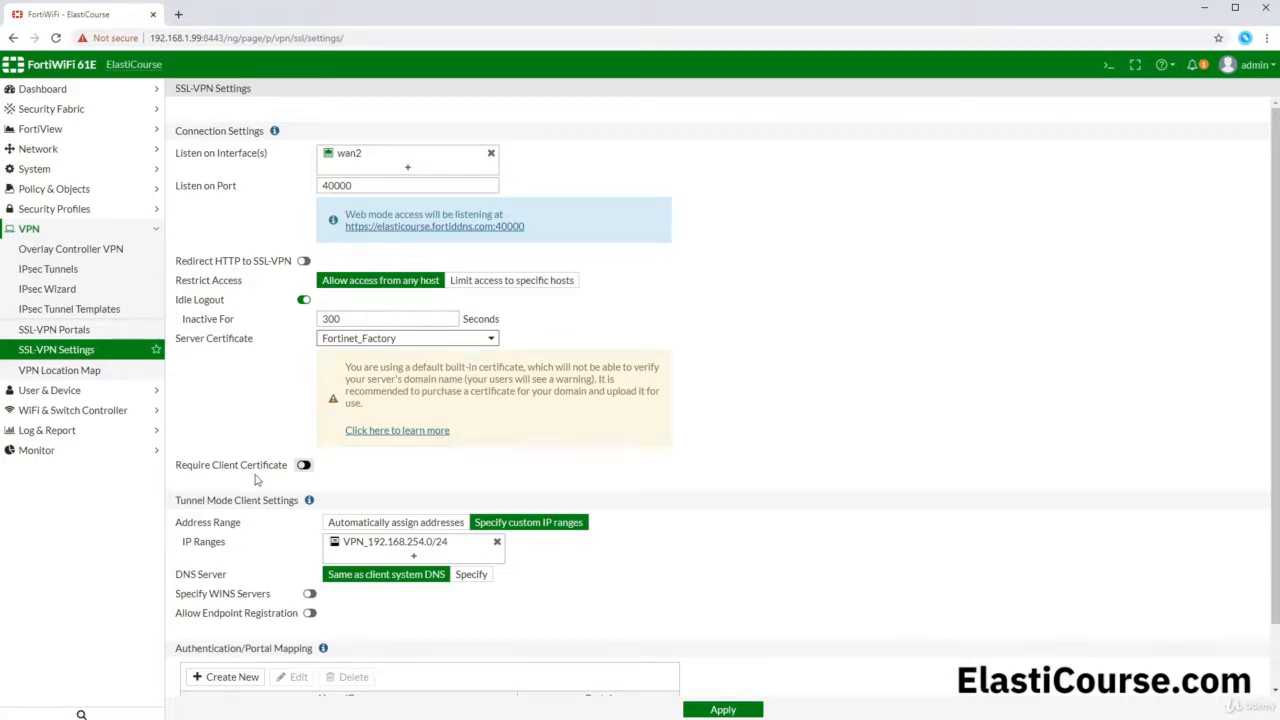
Step: Start a new authentication/portal mapping and create a Firewall user group named Remote with secops as its member
scroll(262, 460, "down", 1)
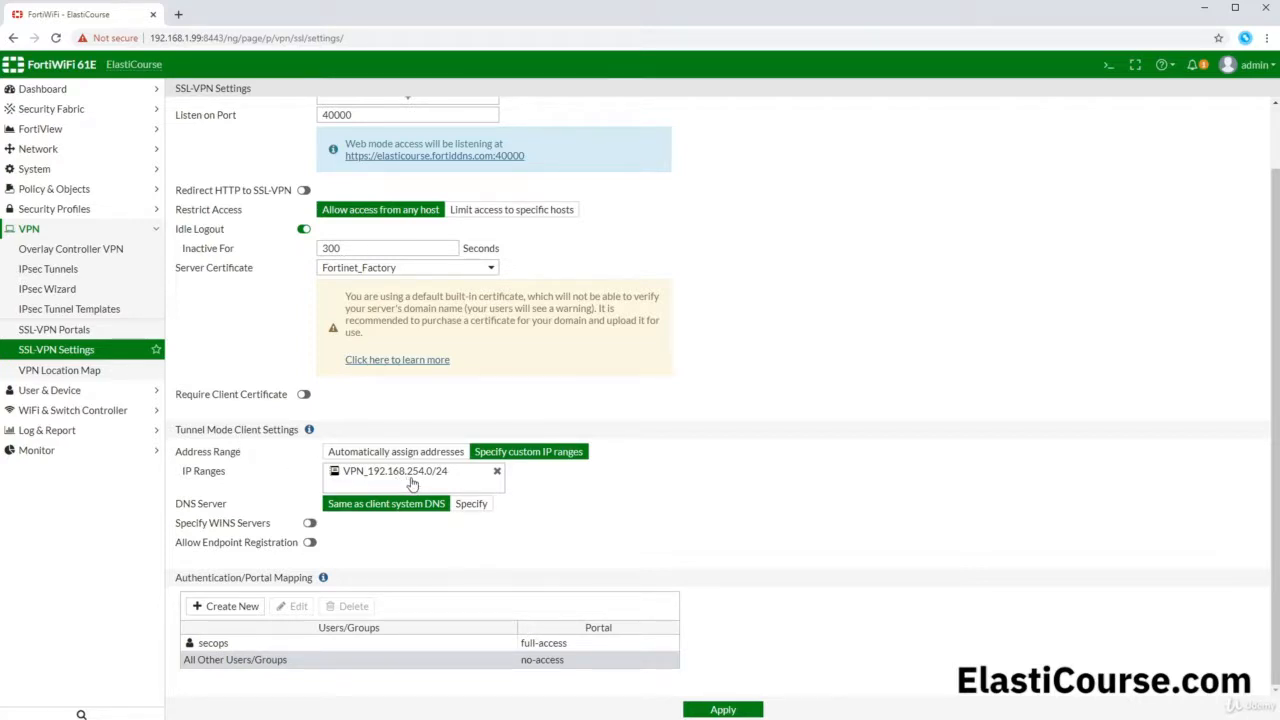
mouse_move(457, 482)
left_click(320, 643)
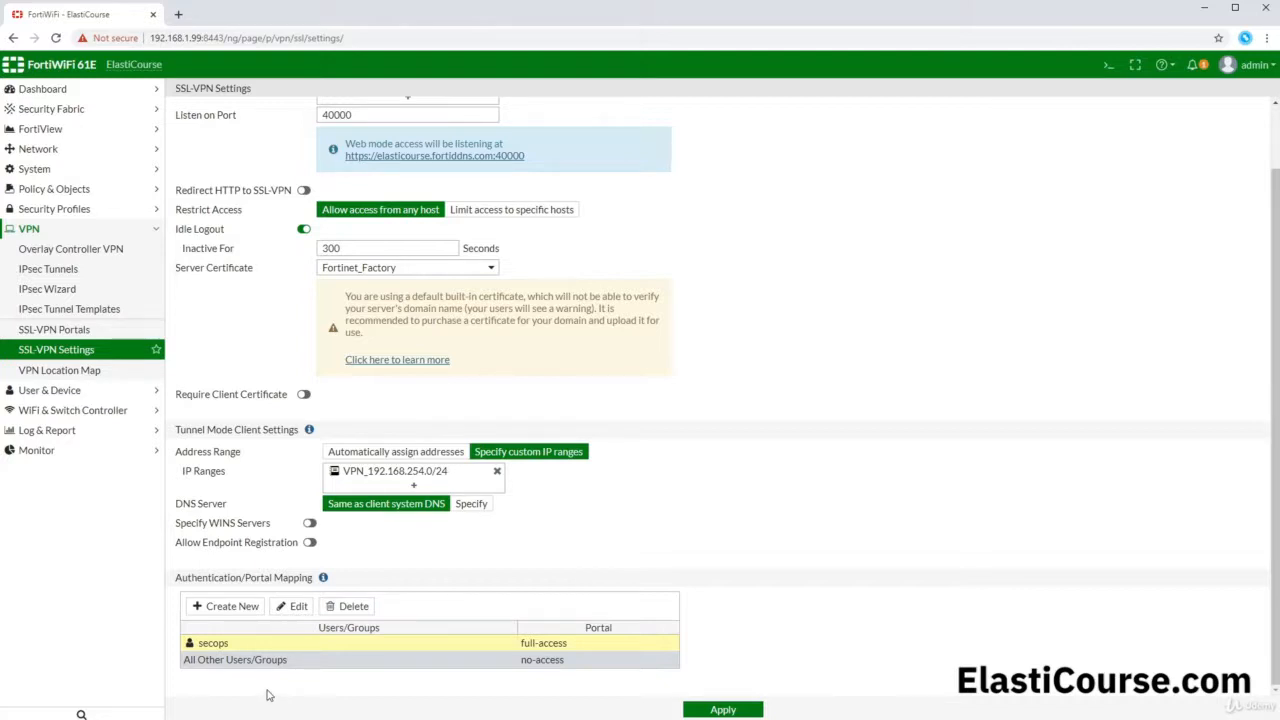
left_click(248, 607)
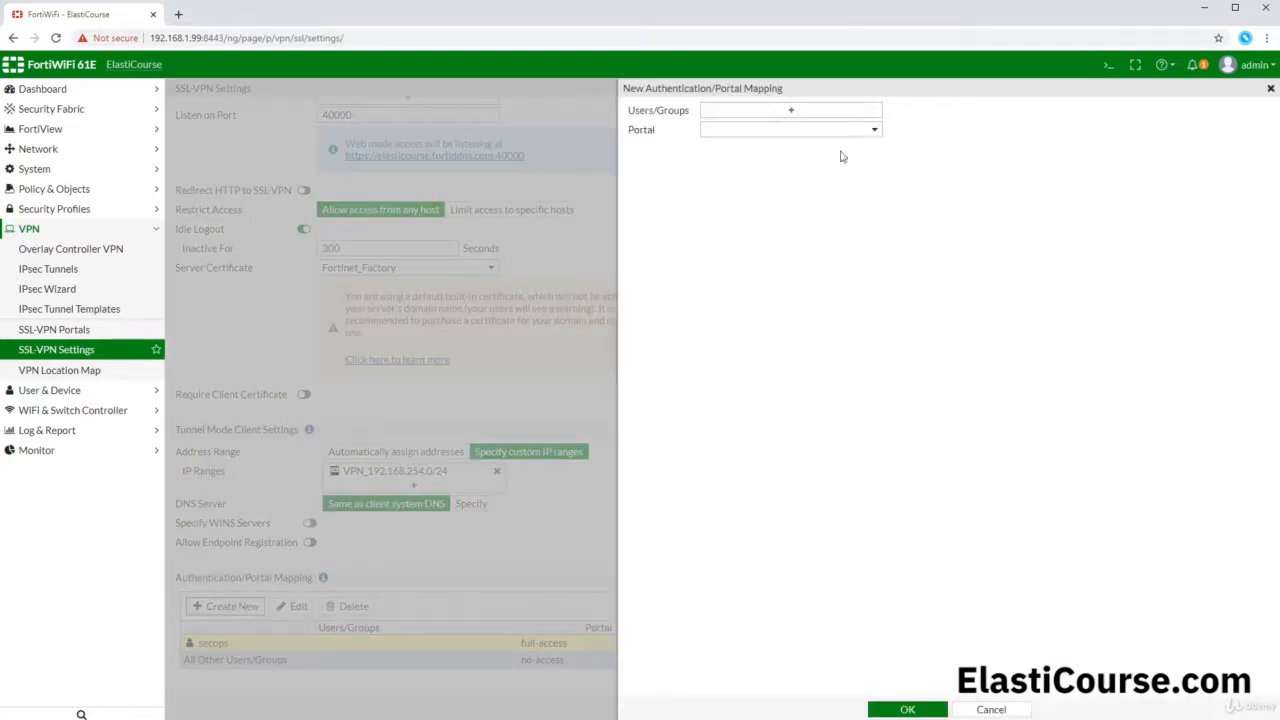
left_click(870, 110)
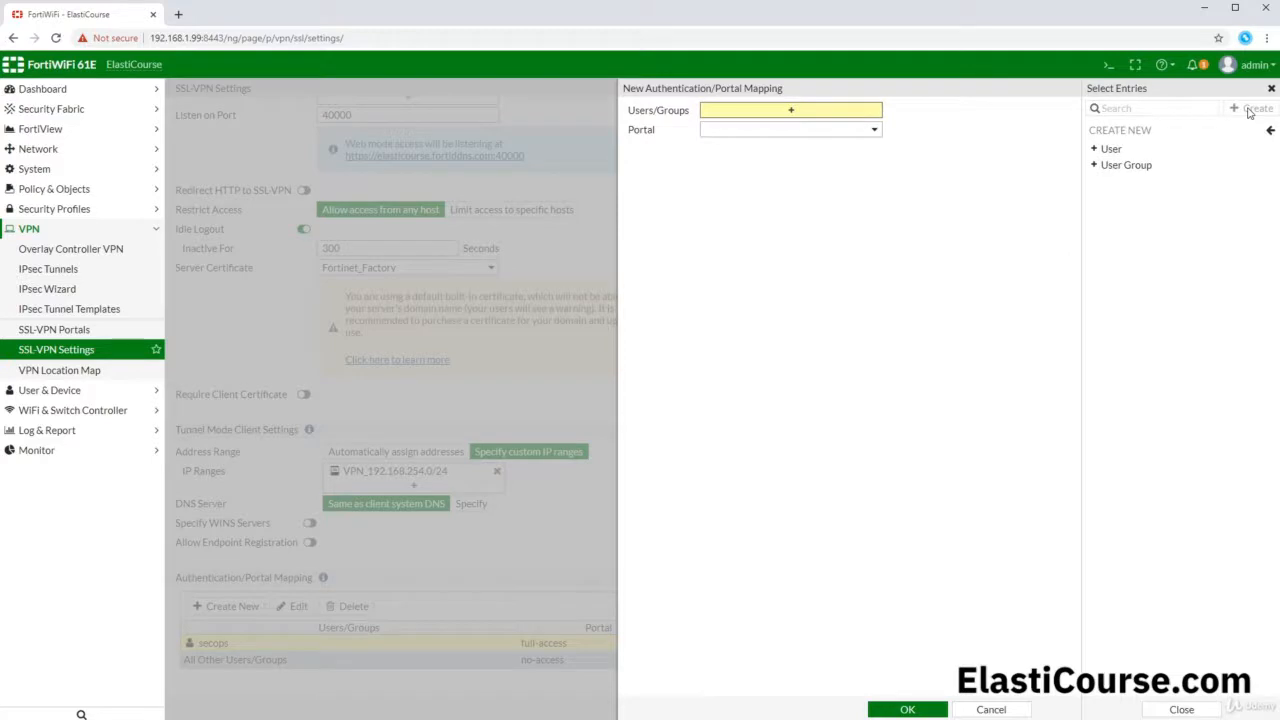
left_click(1105, 167)
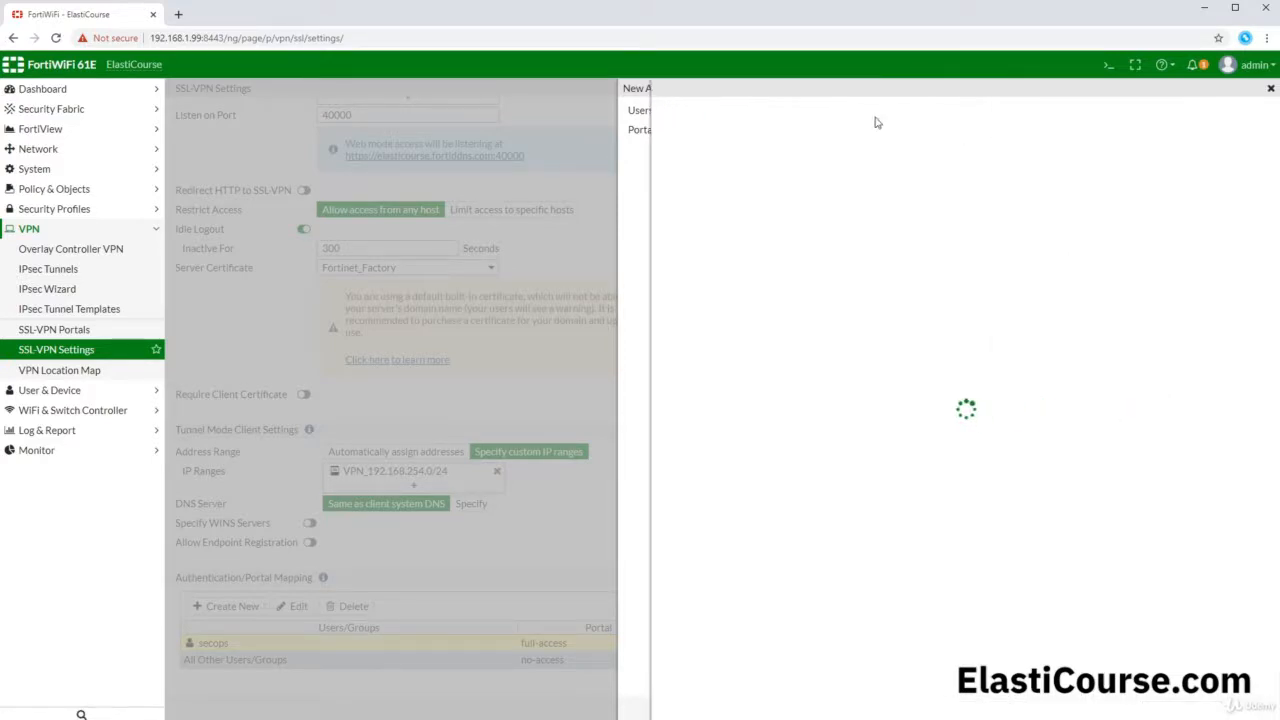
type("R")
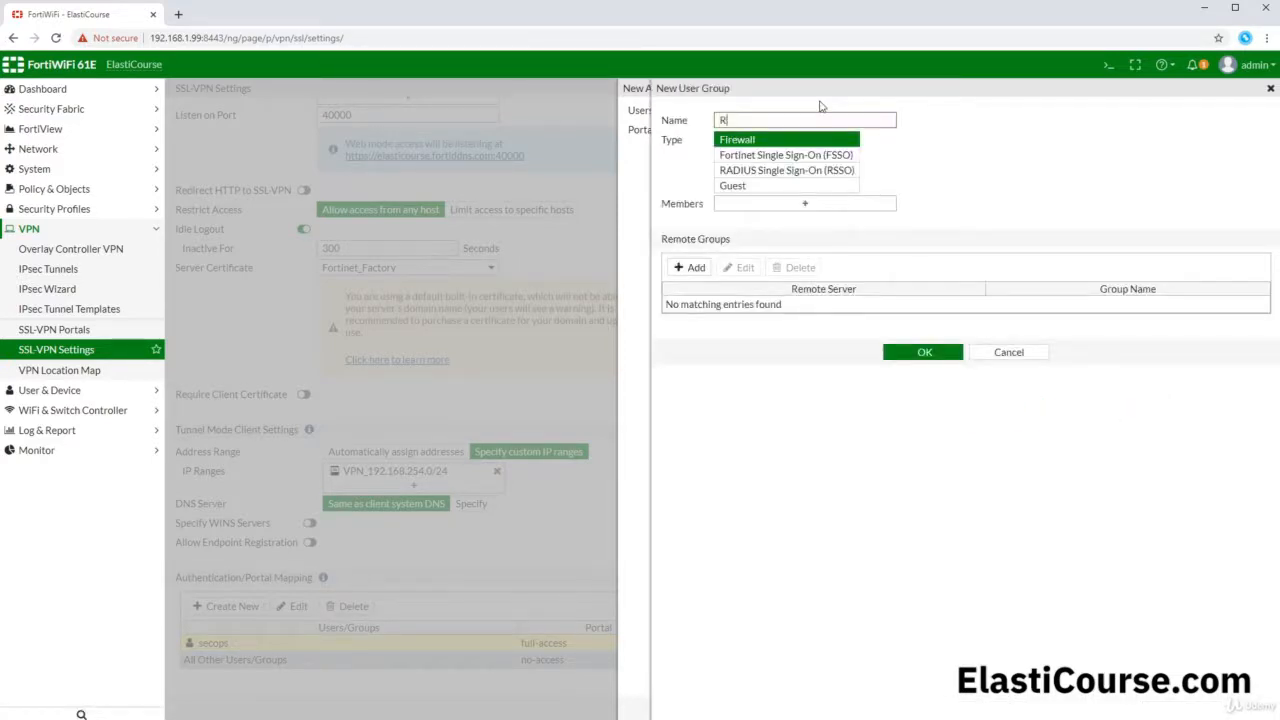
type("emote")
key("Tab")
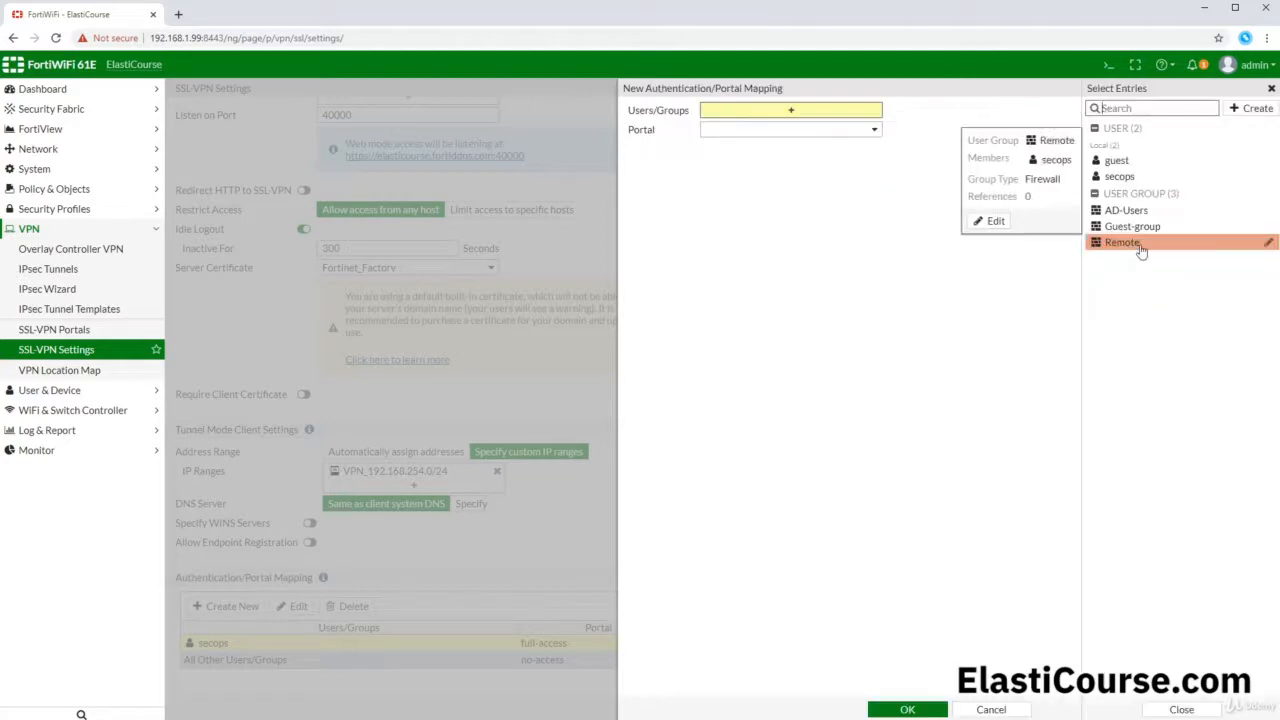
Step: Map the Remote user group to the full-access portal and apply the SSL-VPN settings with the built-in certificate
left_click(1141, 246)
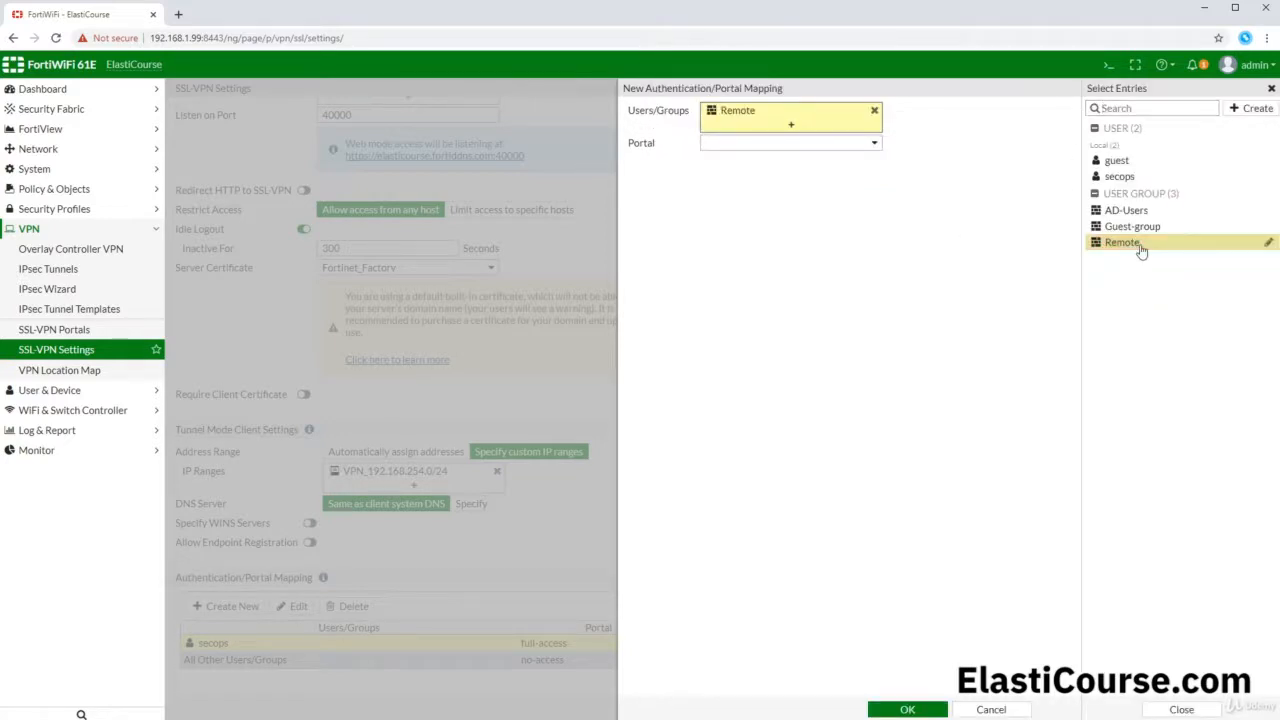
left_click(823, 145)
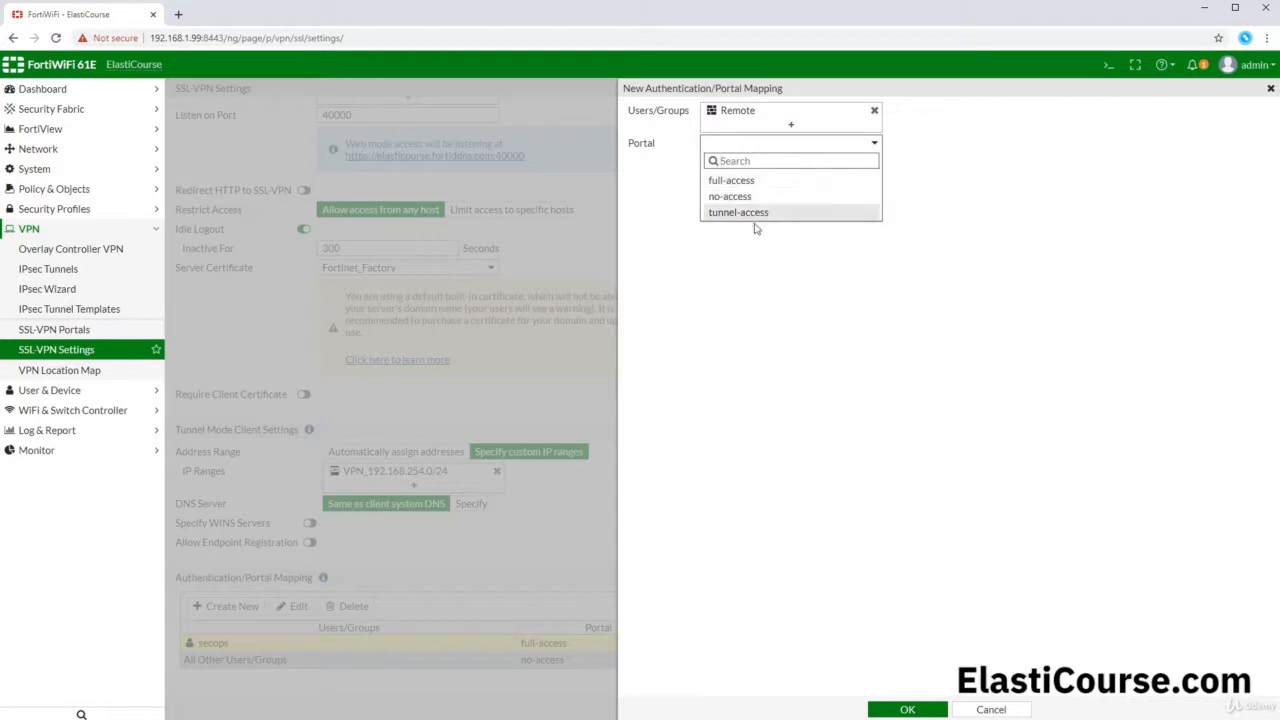
left_click(755, 185)
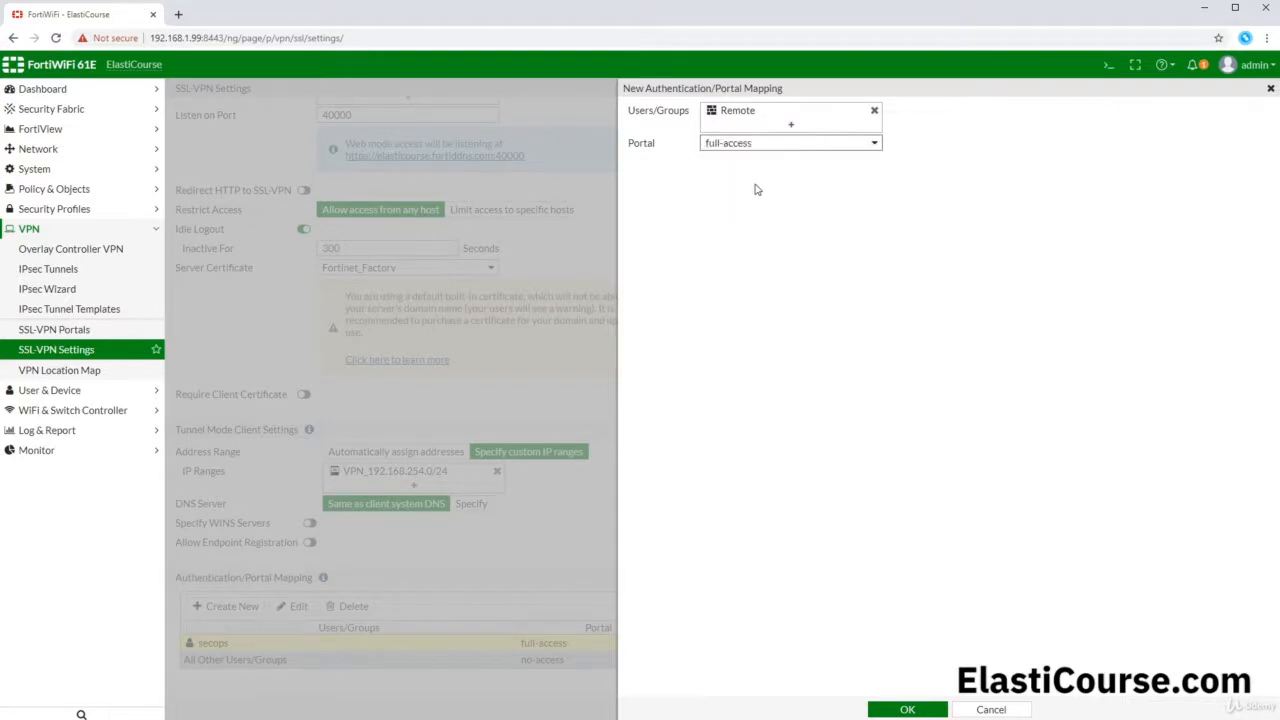
left_click(908, 710)
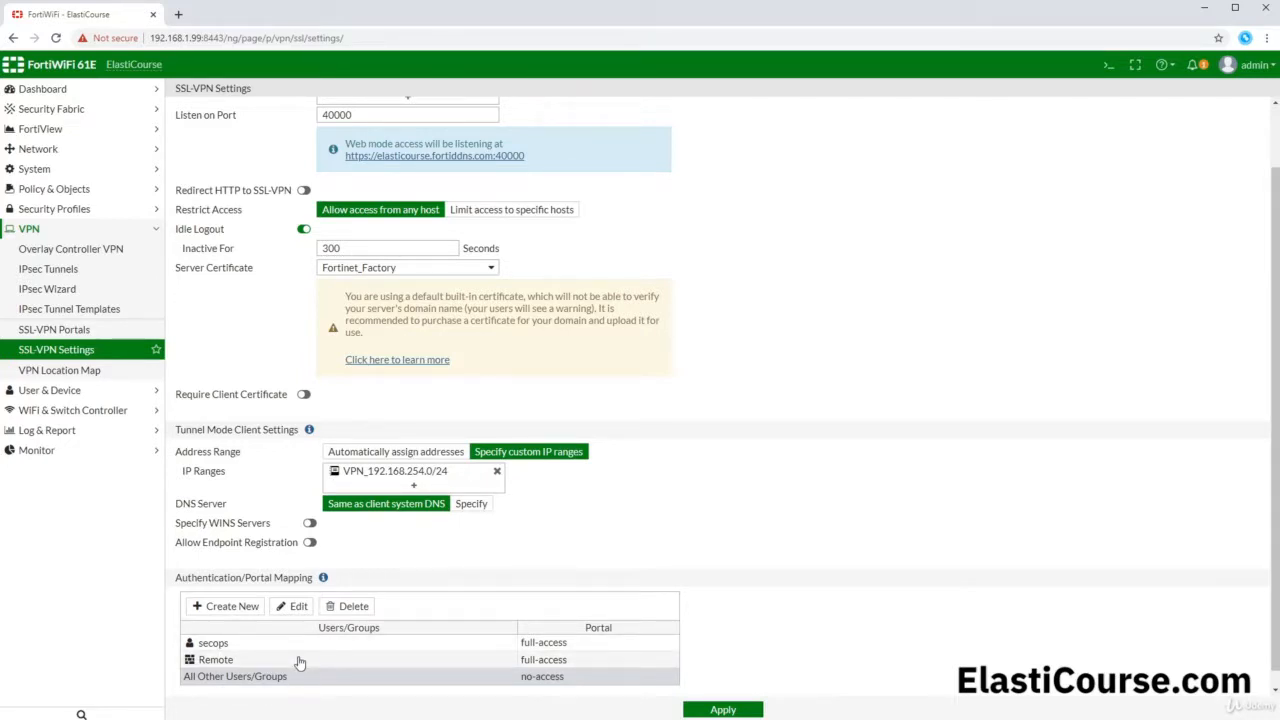
left_click(723, 710)
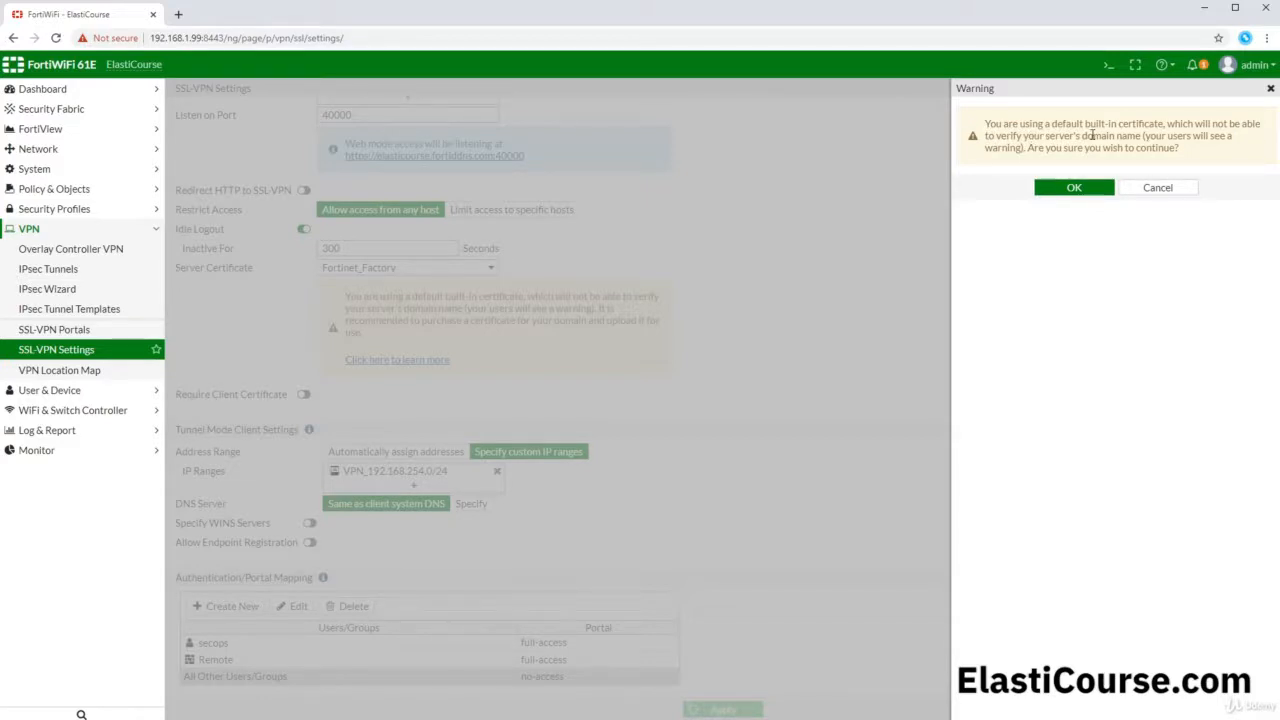
left_click(1055, 190)
left_click(178, 14)
type("https://elasticourse.fortiddns.com/")
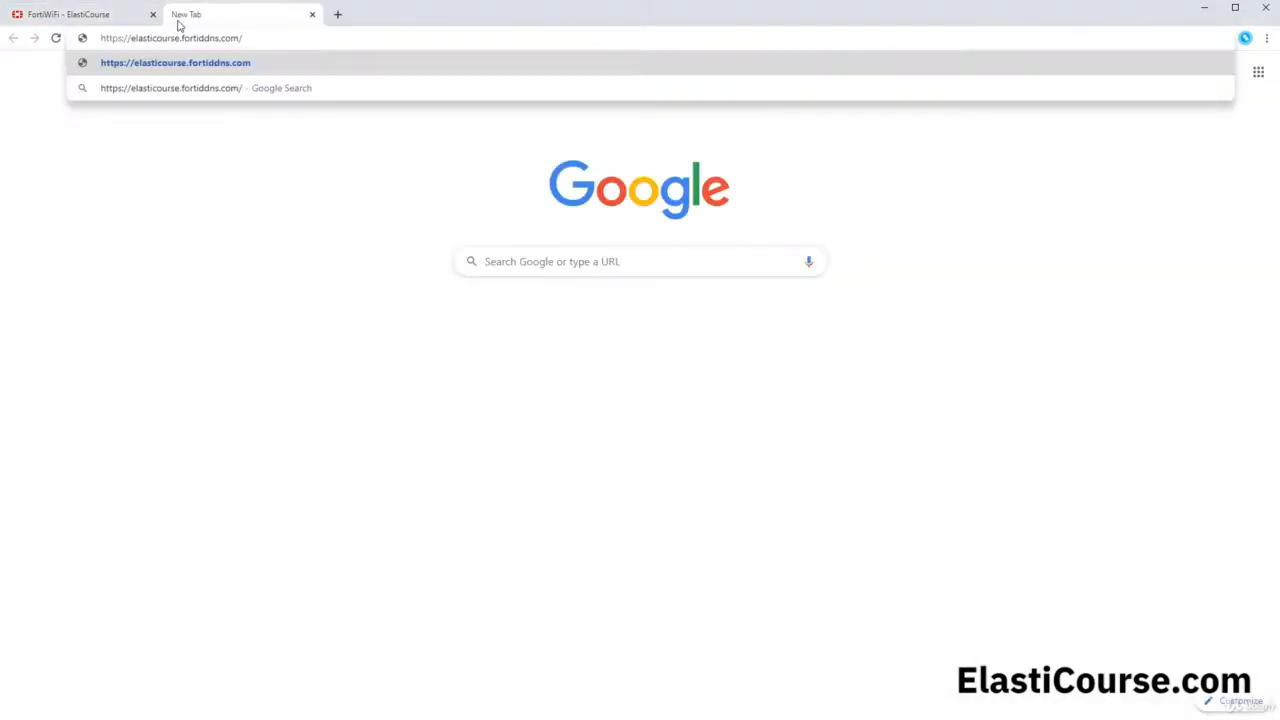
key("BackSpace")
type(":40000")
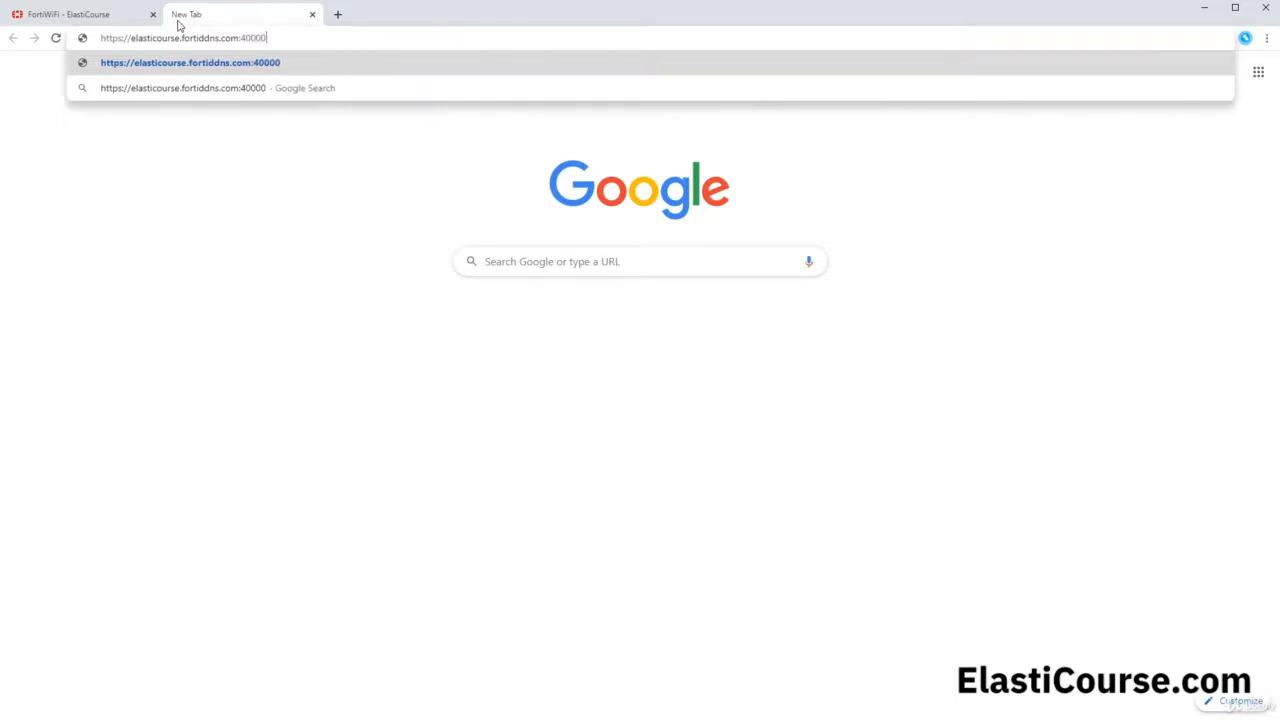
key("Return")
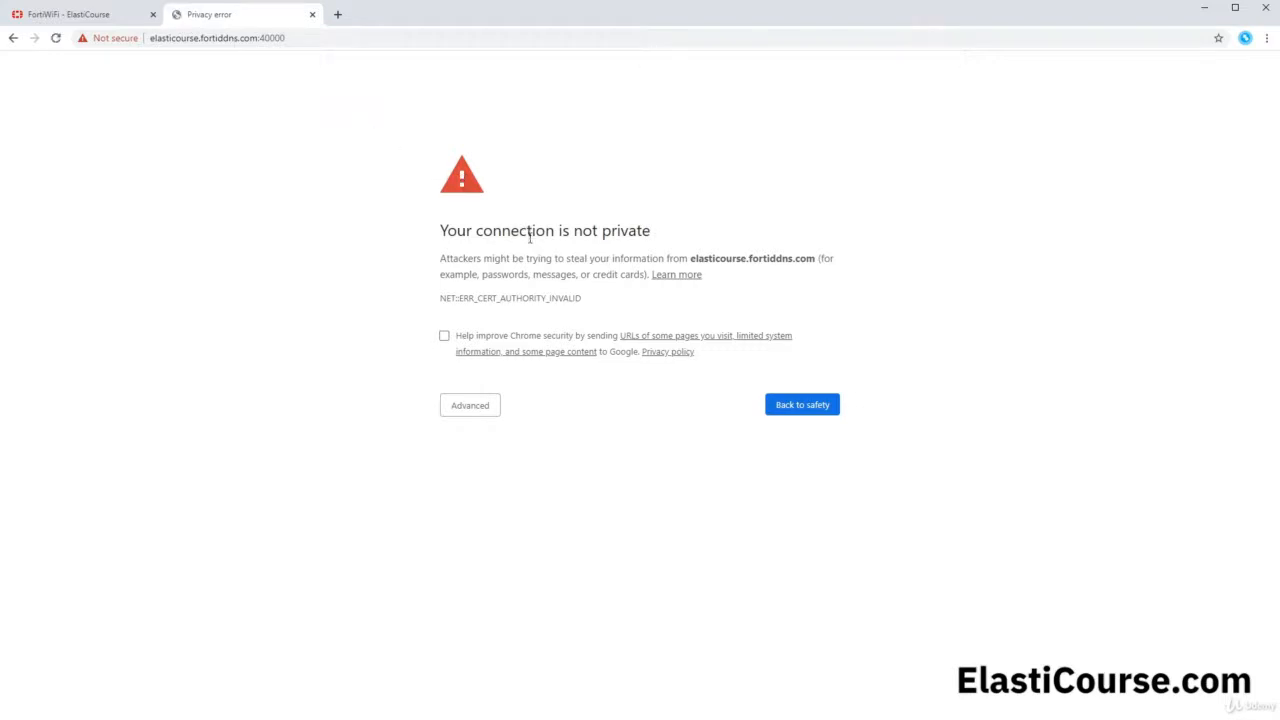
left_click(110, 39)
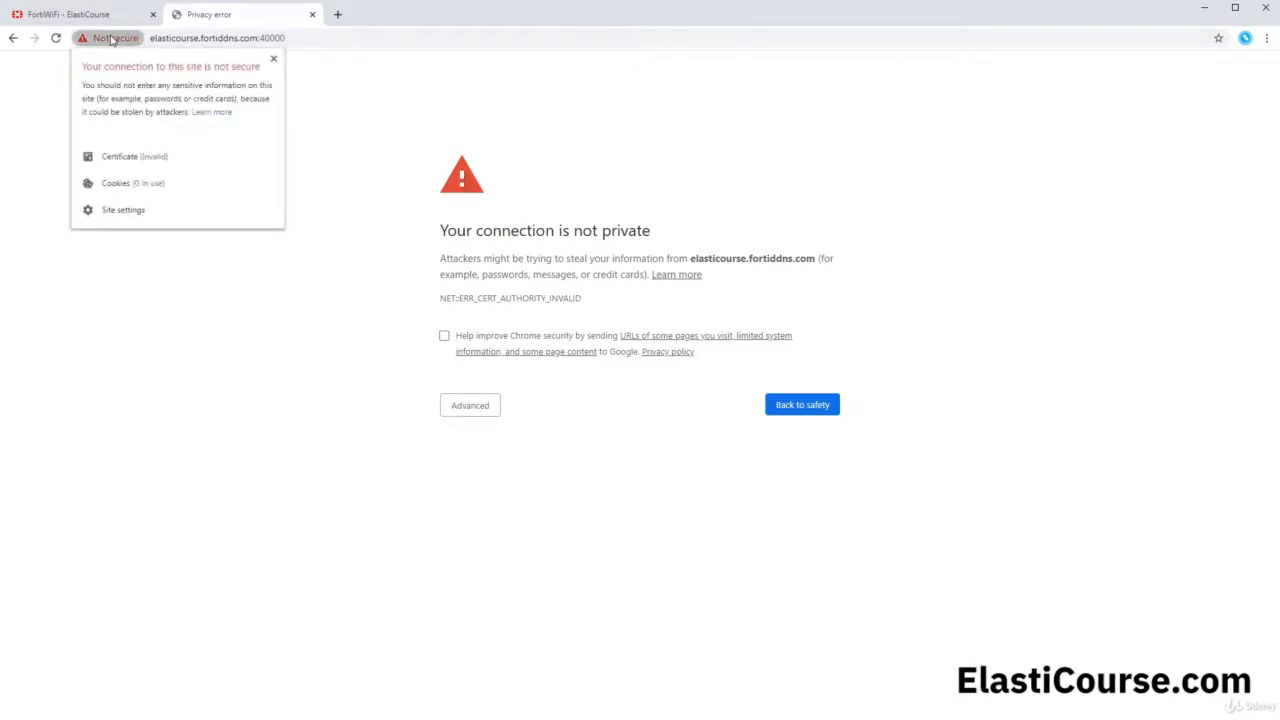
left_click(348, 198)
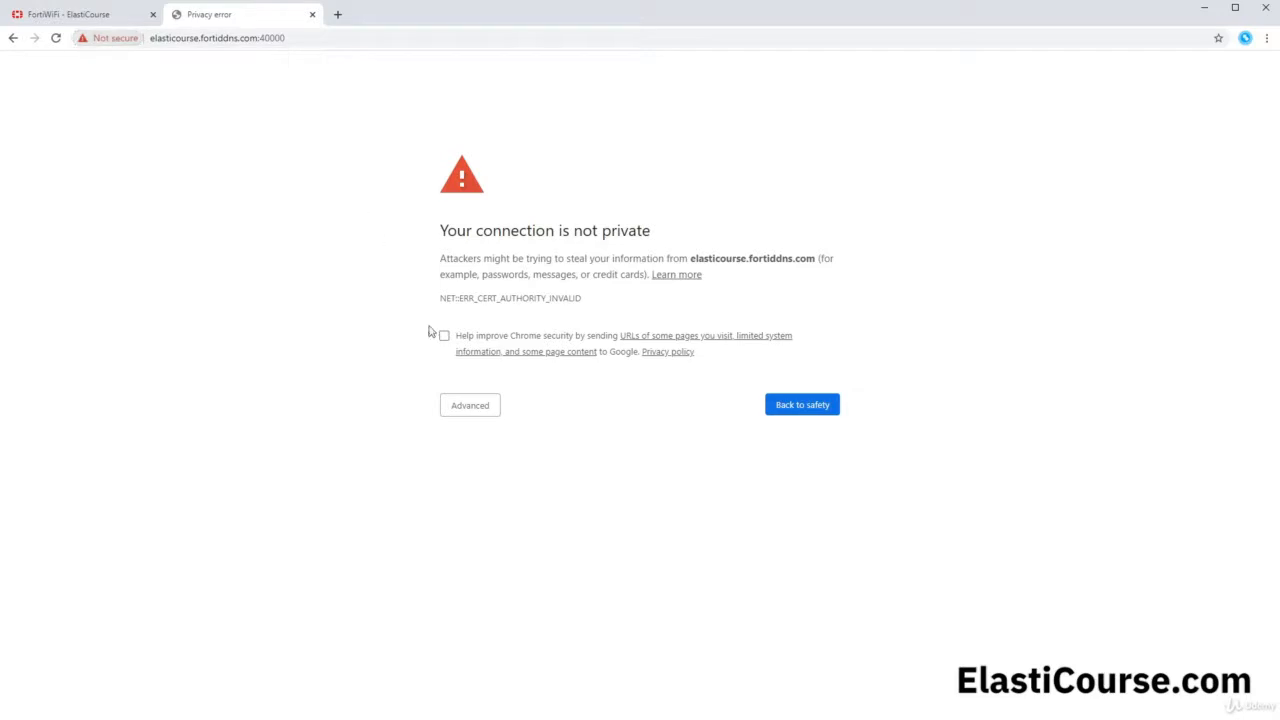
left_click(467, 406)
left_click(510, 507)
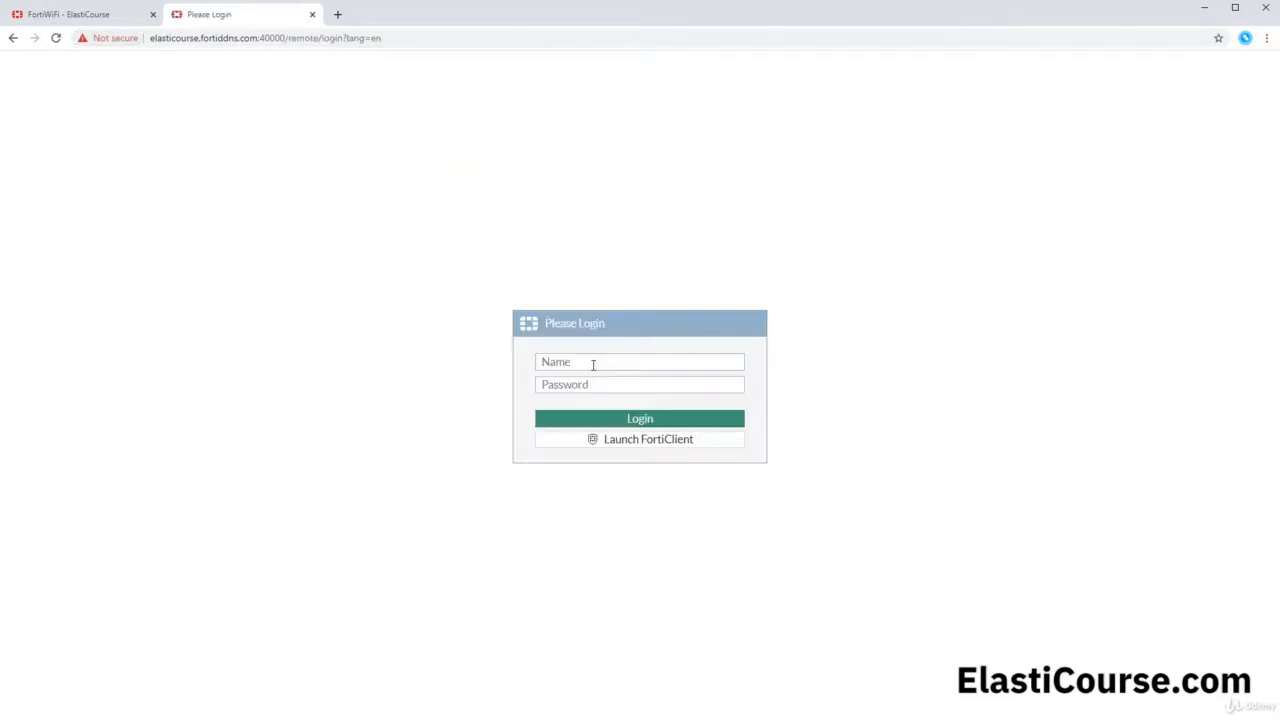
Step: Log in to the SSL-VPN web portal as secops with the account password
left_click(593, 364)
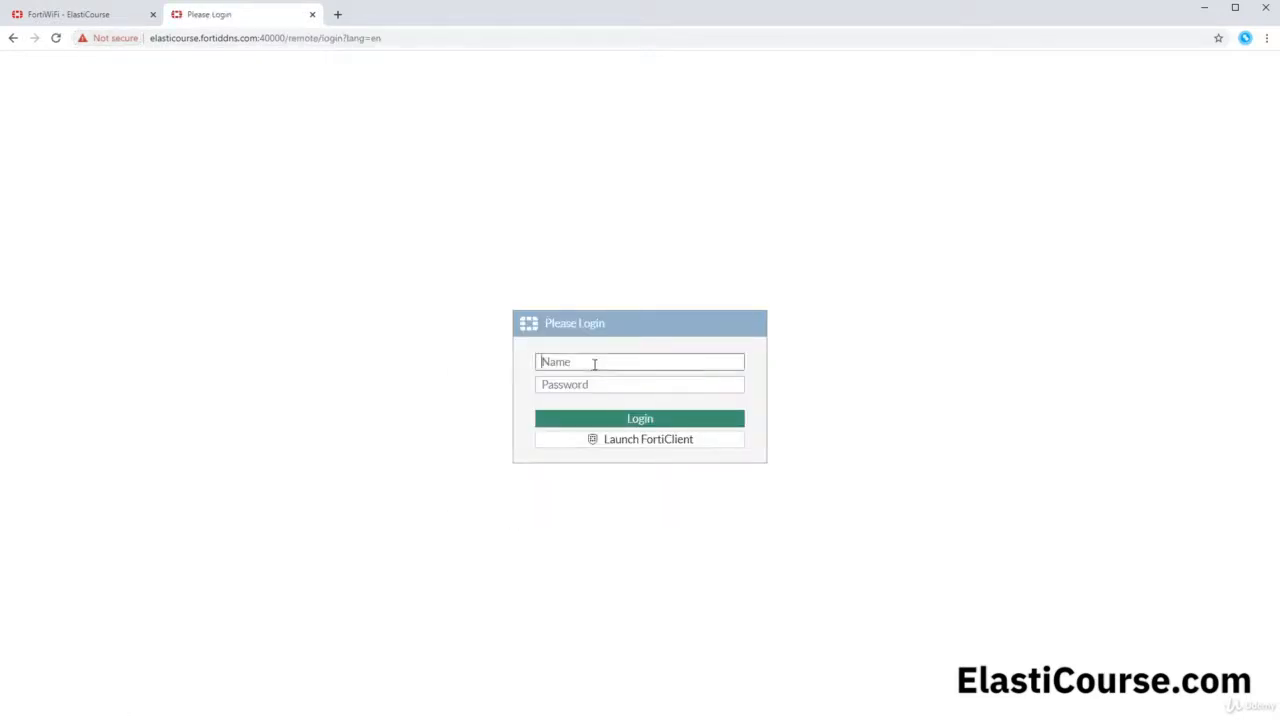
left_click(605, 384)
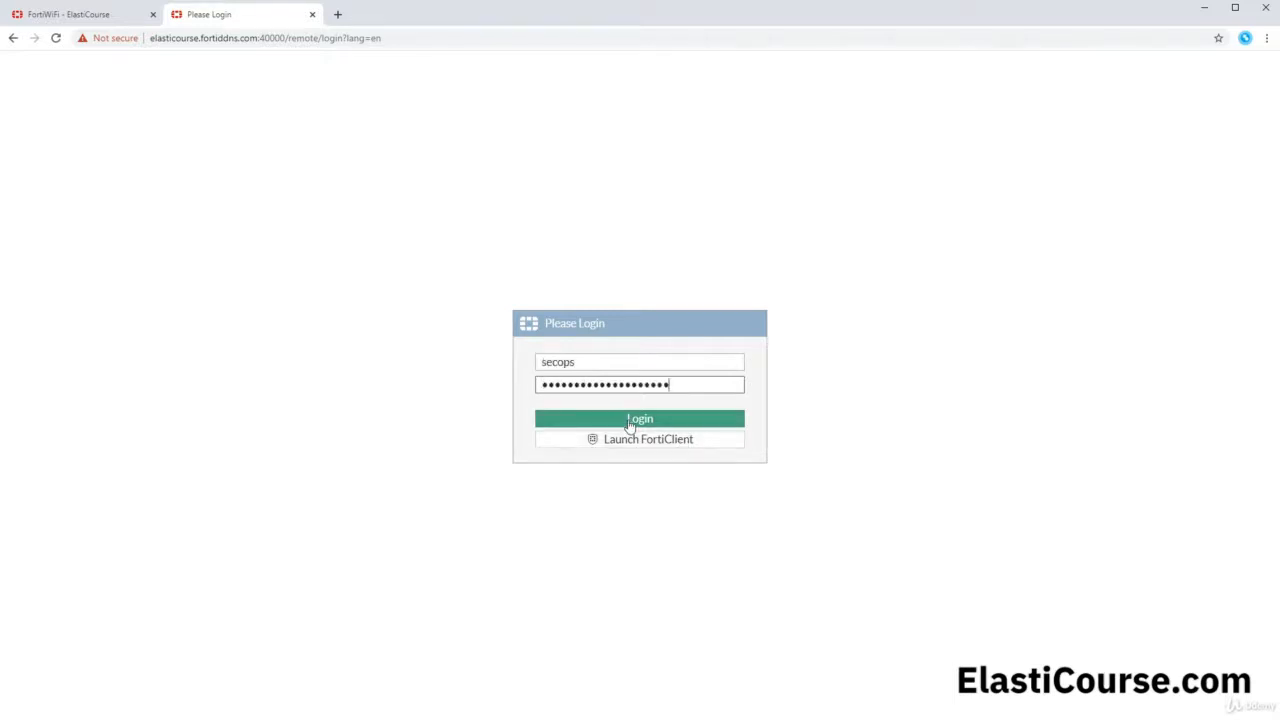
left_click(629, 420)
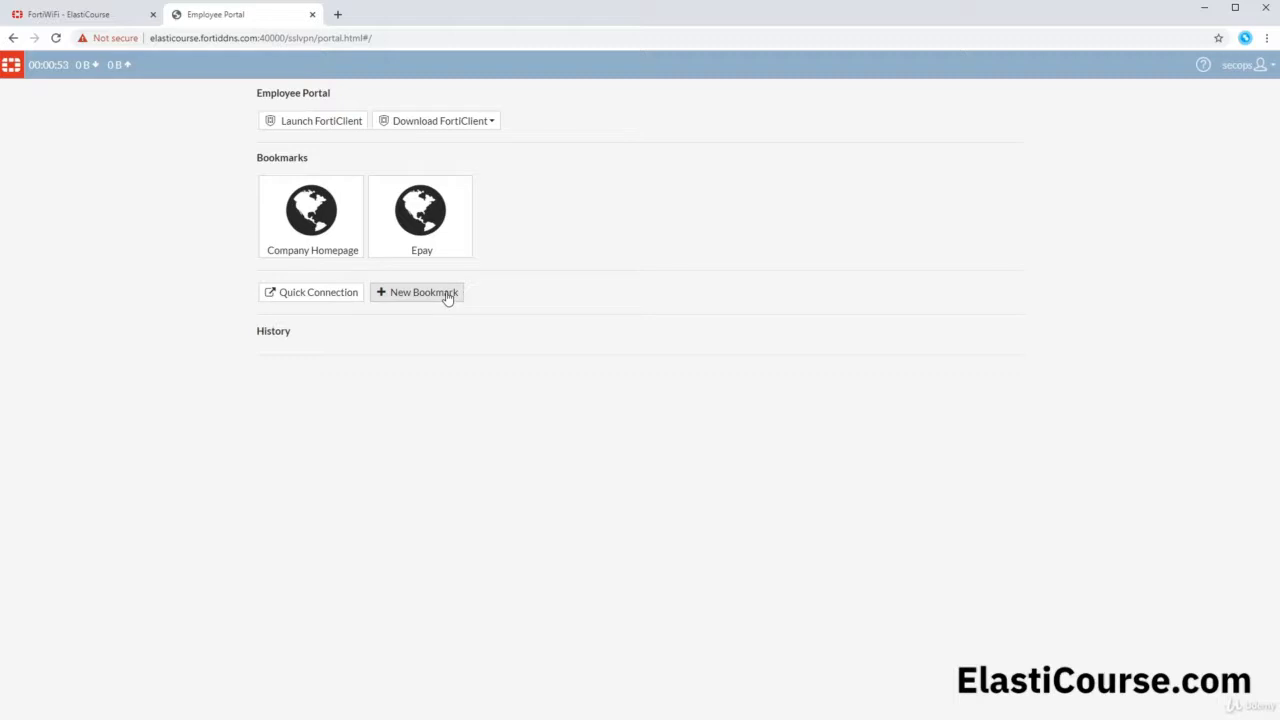
Step: Ping host 192.168.1.99 through a portal quick connection, and save the IPv4 policy from the SSL-VPN tunnel interface to lan
left_click(314, 295)
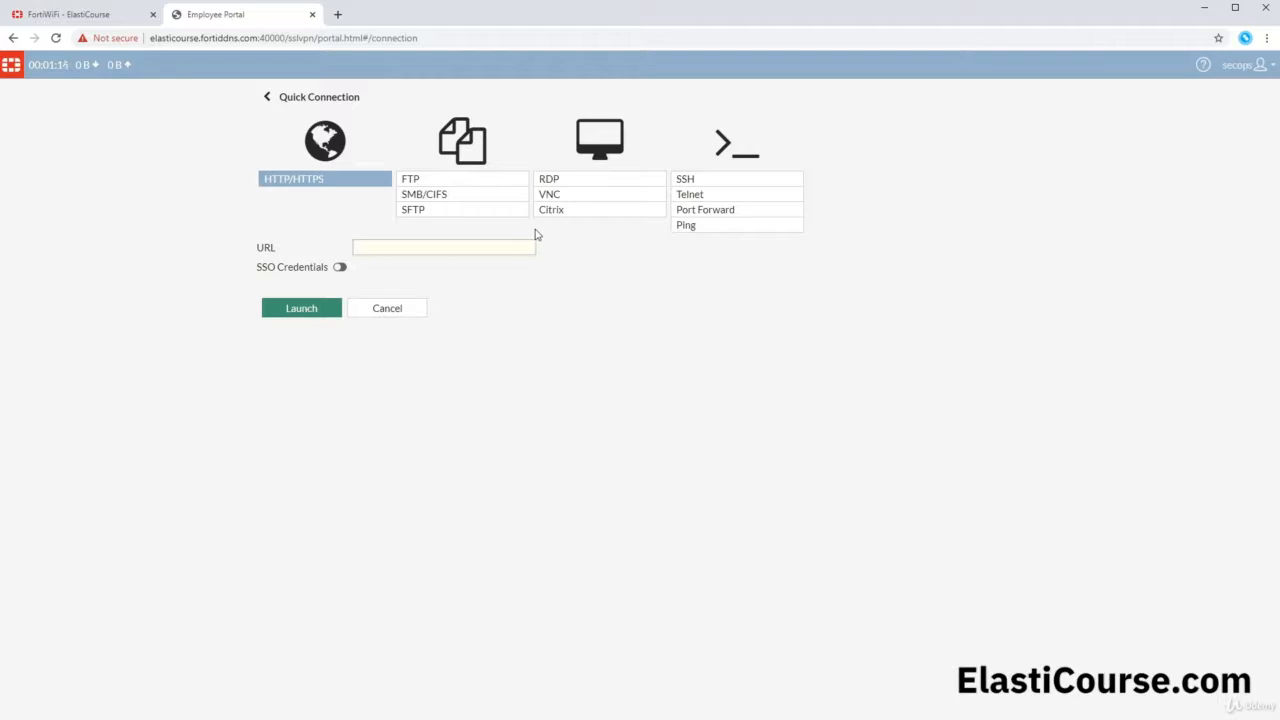
left_click(707, 232)
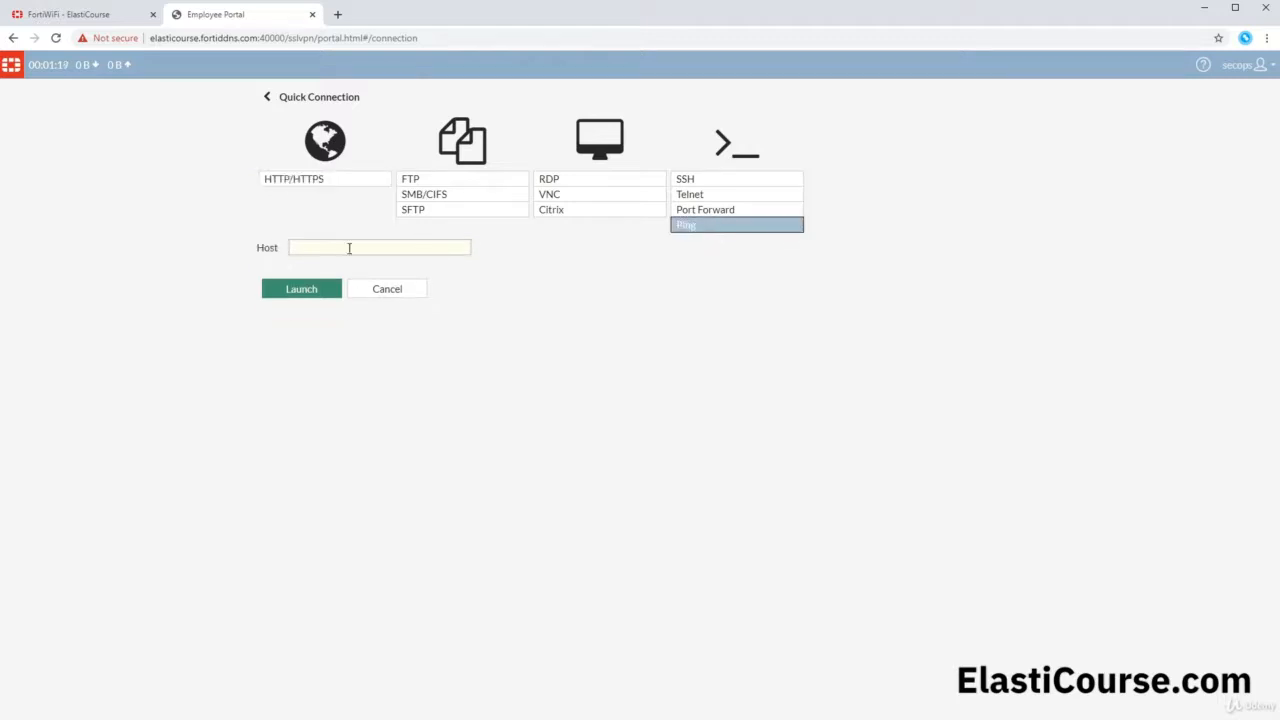
left_click(348, 249)
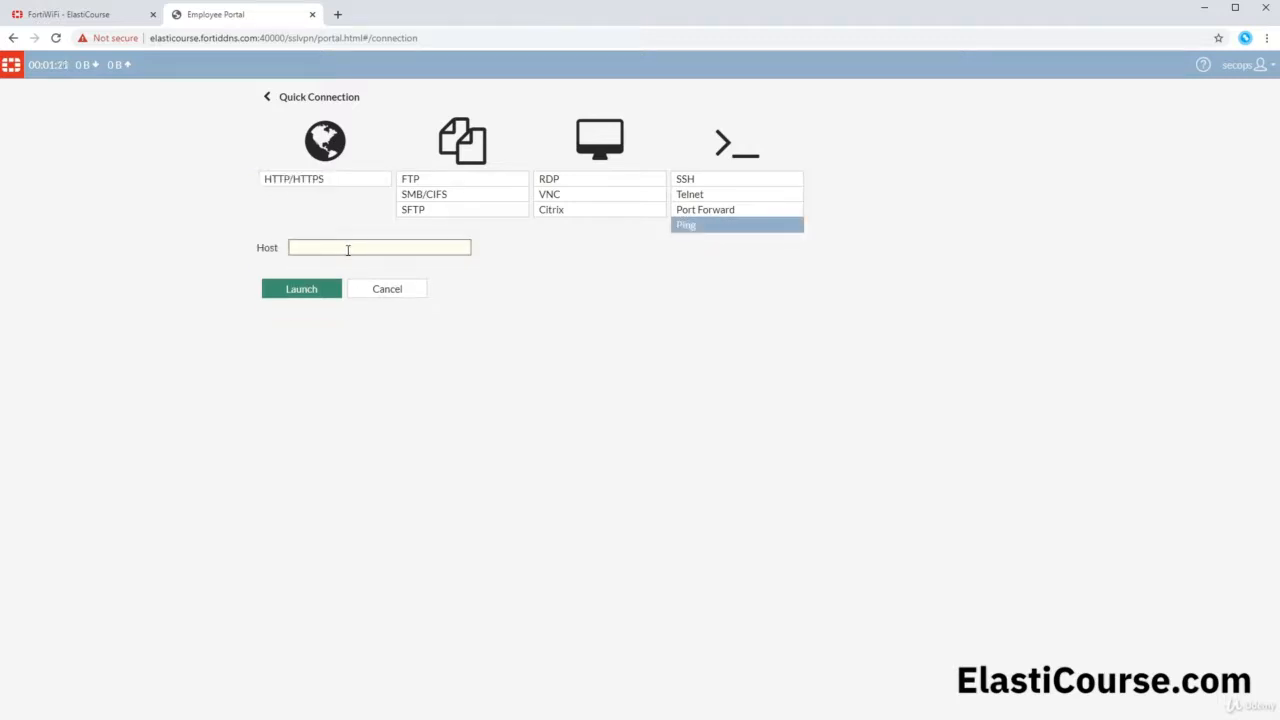
type("192.168.1.99")
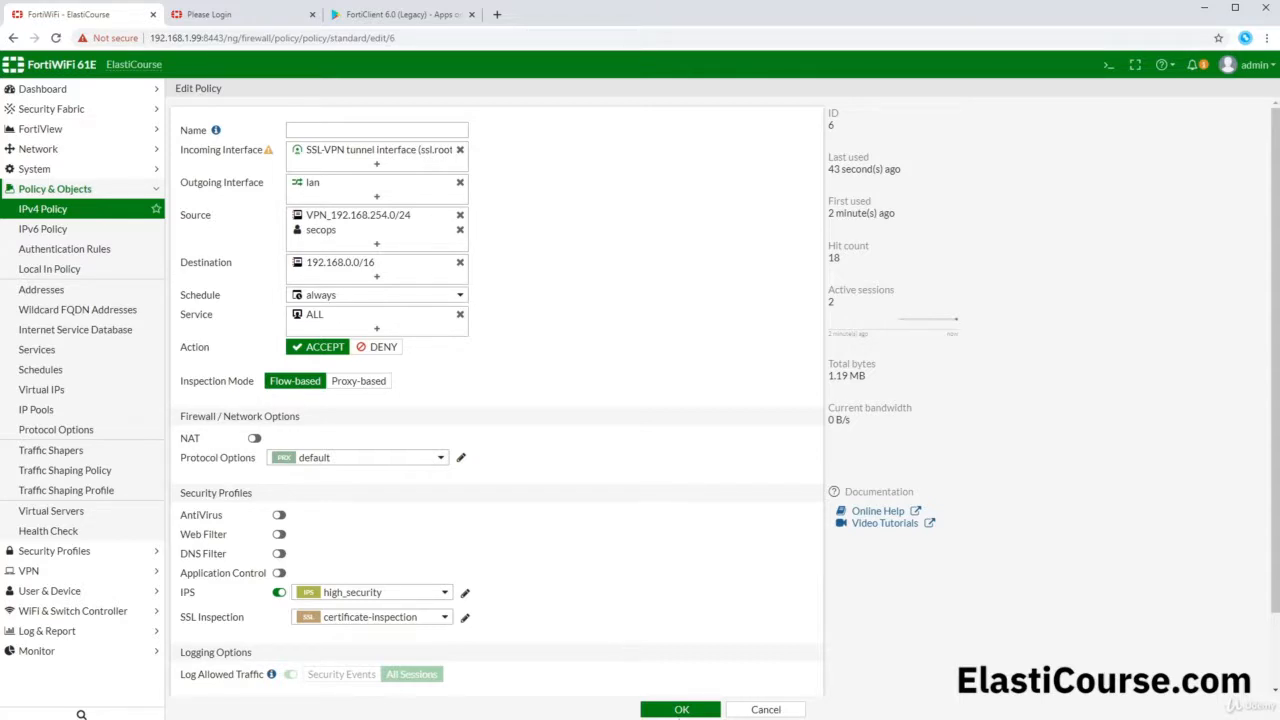
left_click(682, 710)
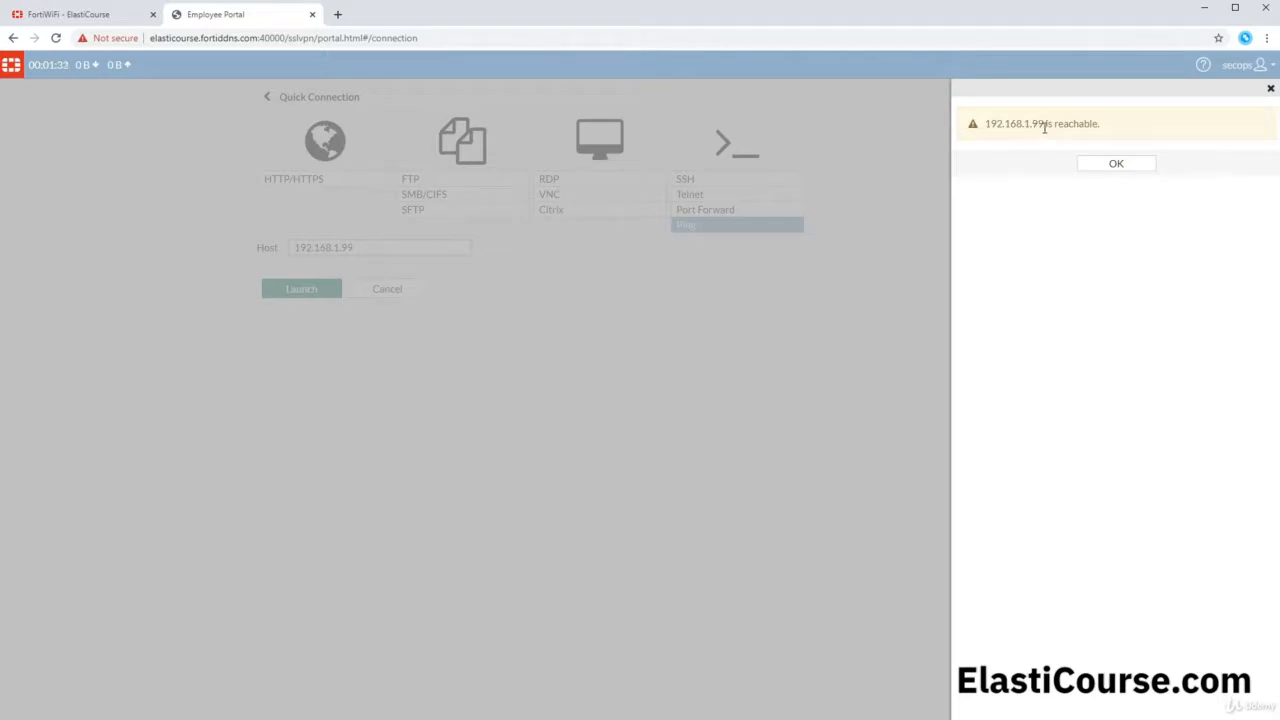
left_click(1108, 165)
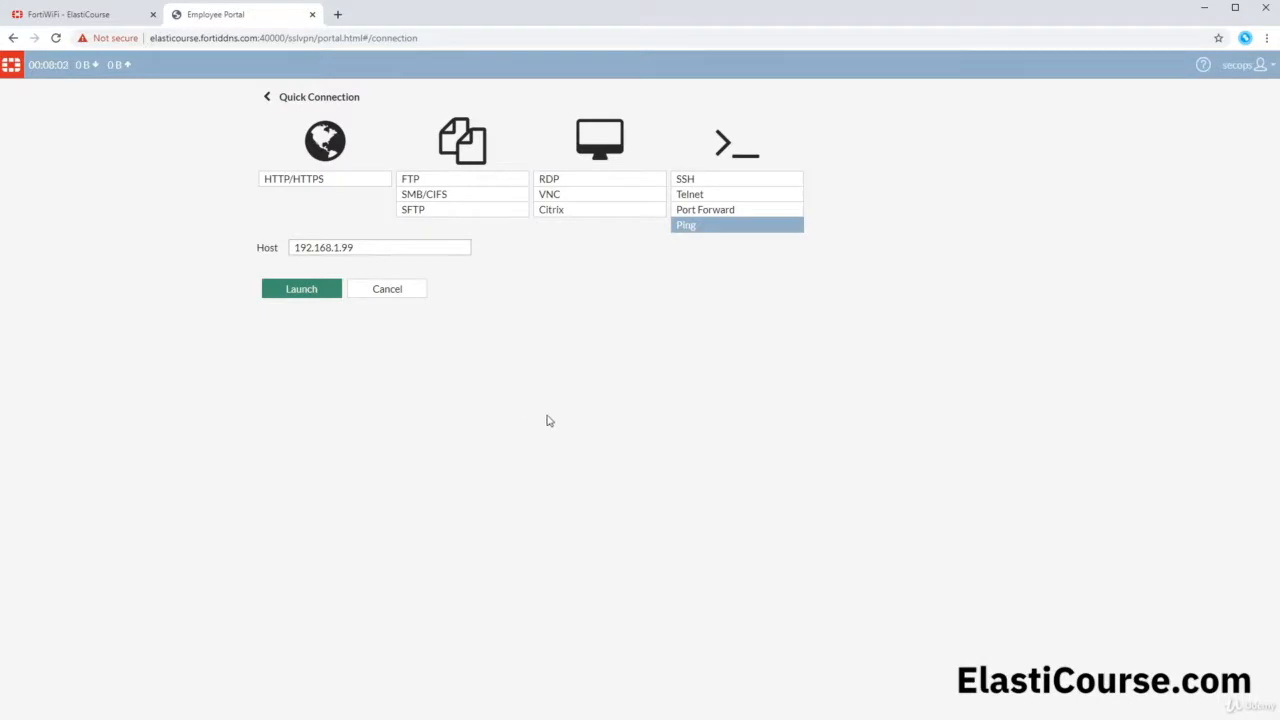
Step: Launch an HTTP/HTTPS quick connection to 192.168.1.127/index.html and examine the proxied page's address
left_click(270, 182)
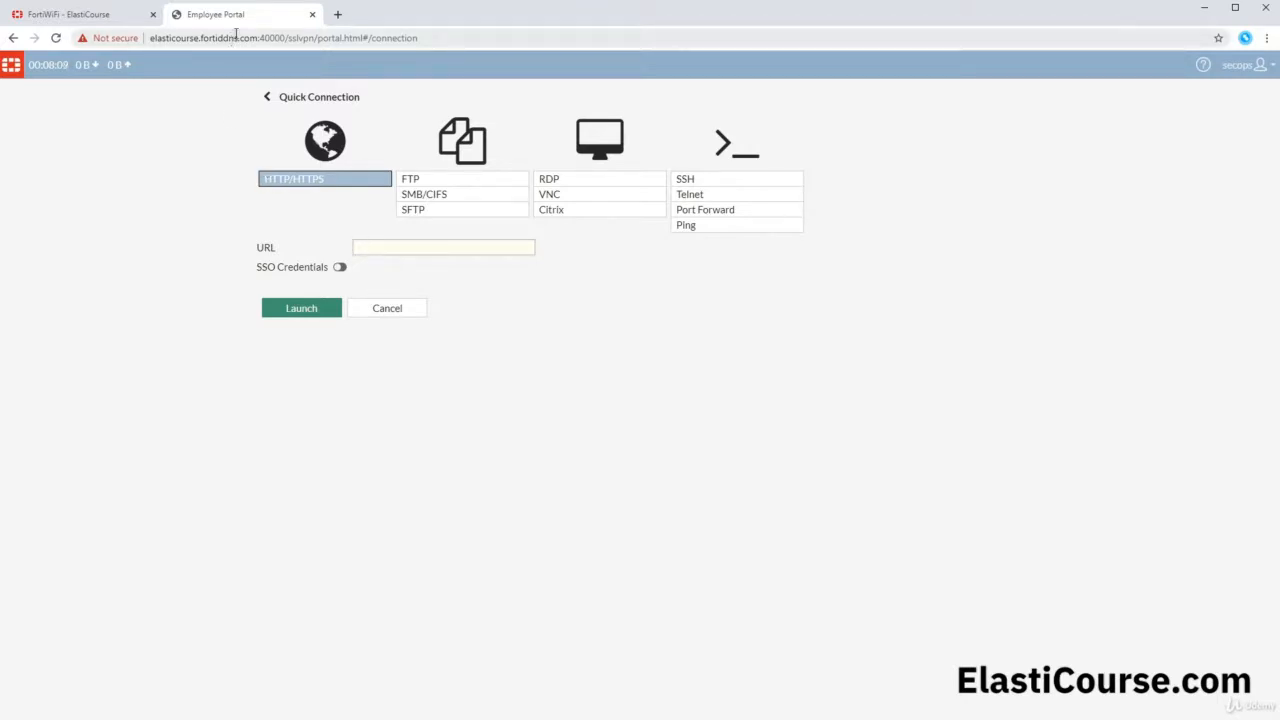
left_click(384, 251)
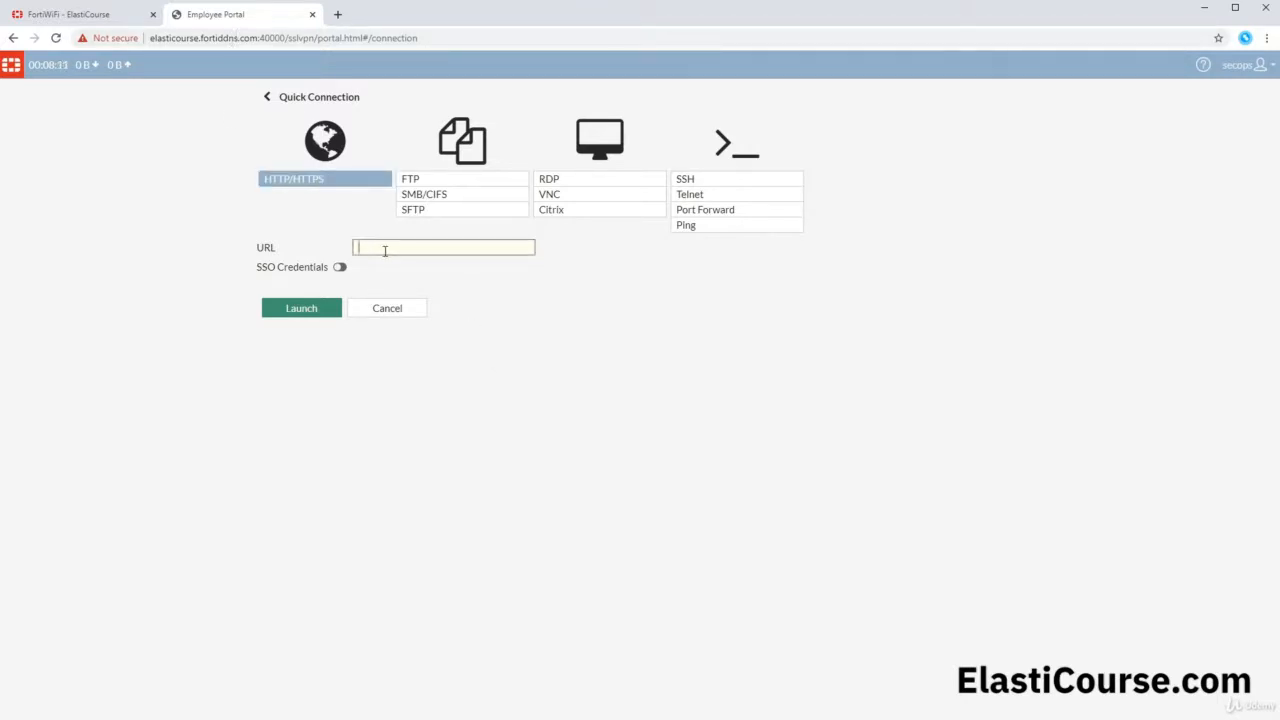
type("192.168.1.127")
type("/index.html")
left_click(310, 312)
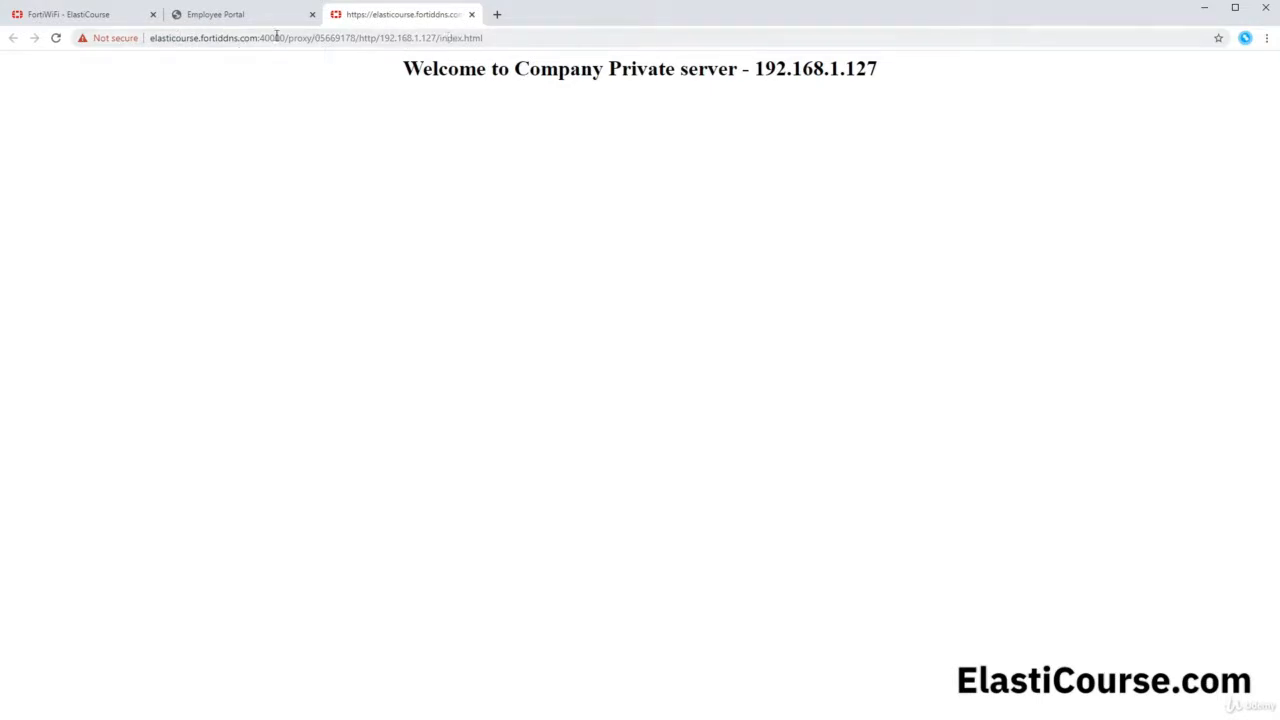
left_click_drag(286, 38, 149, 54)
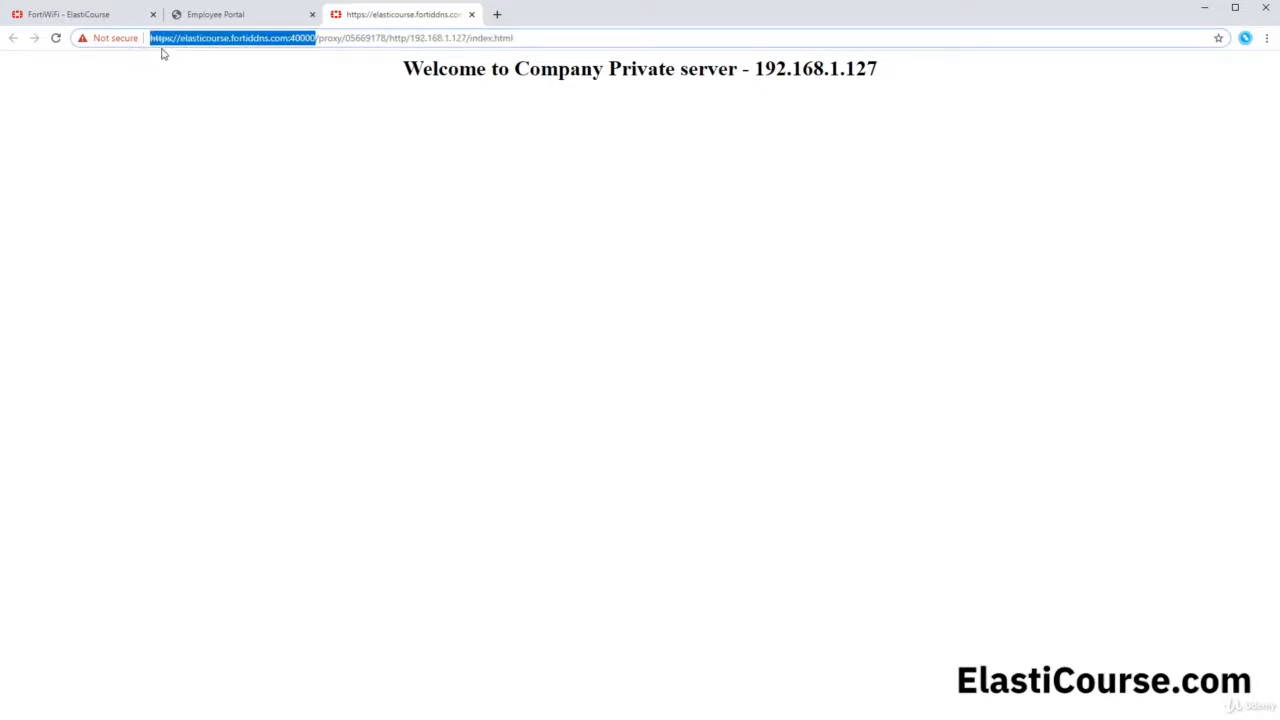
Step: Launch an RDP quick connection from the Employee Portal to host 192.168.1.116 with the administrator username, password and TLS encryption
left_click(236, 12)
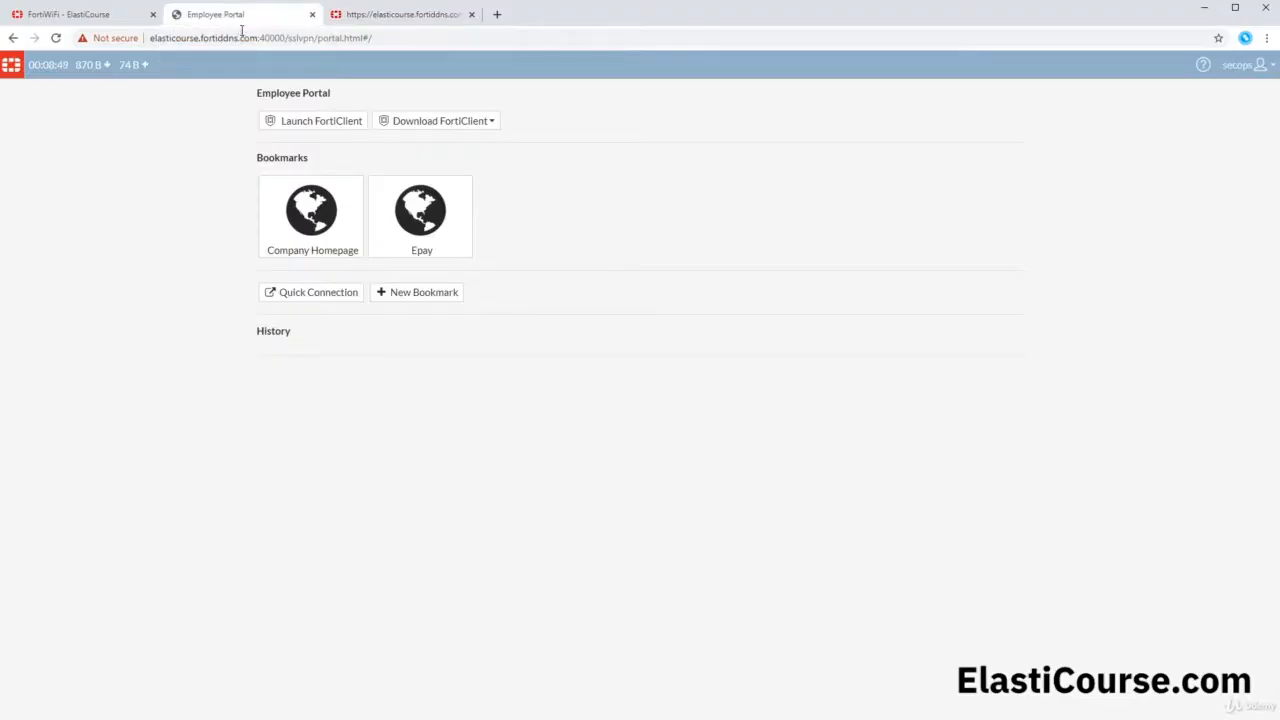
left_click(338, 291)
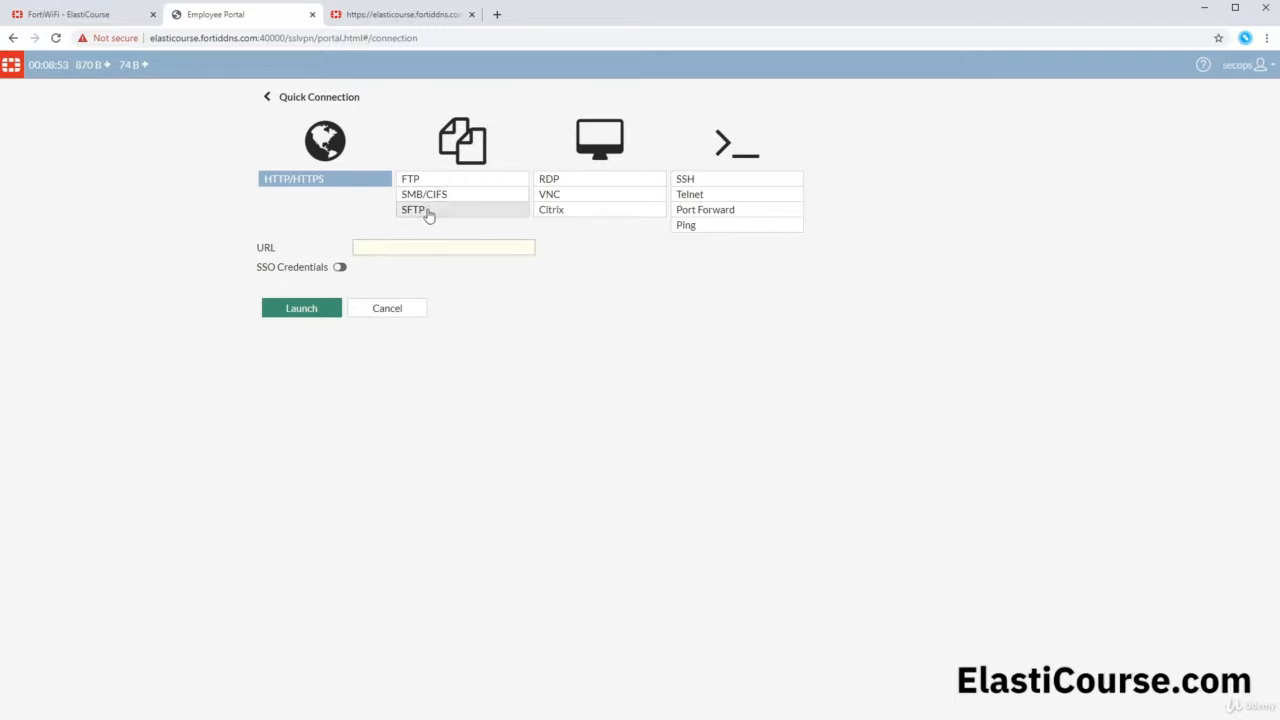
left_click(570, 189)
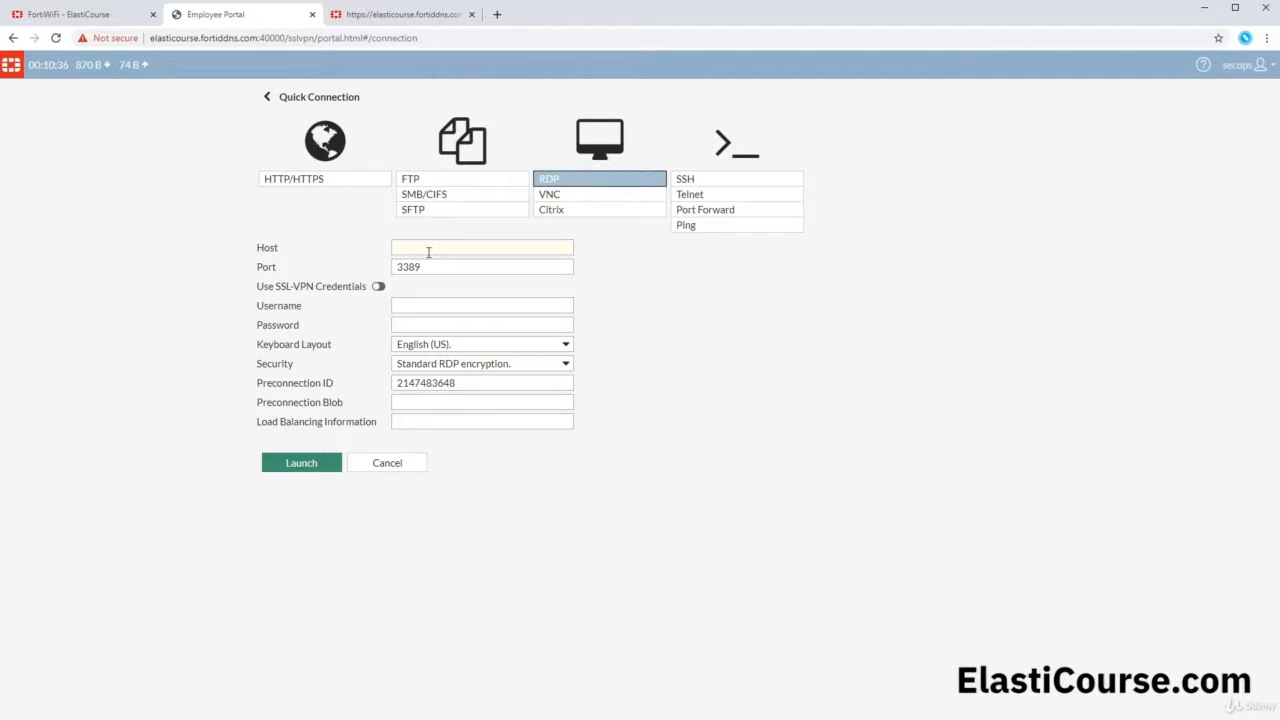
left_click(428, 252)
type("192.168.1.116")
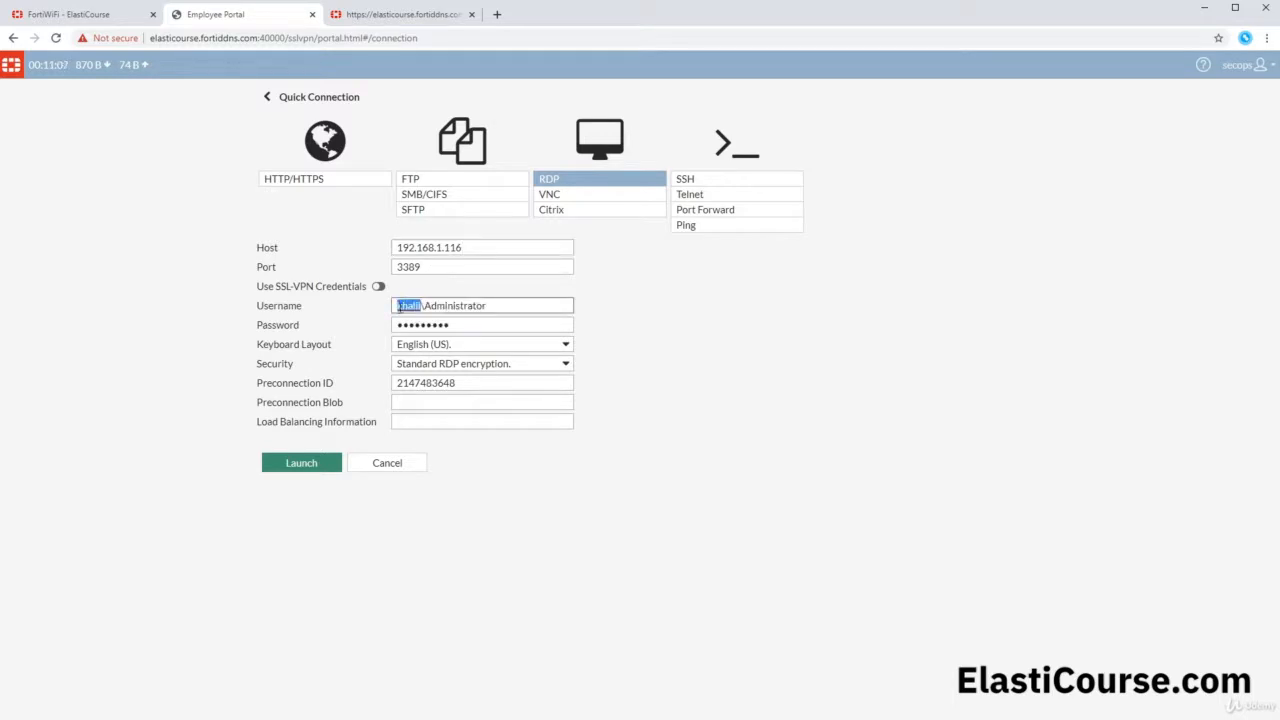
left_click(425, 366)
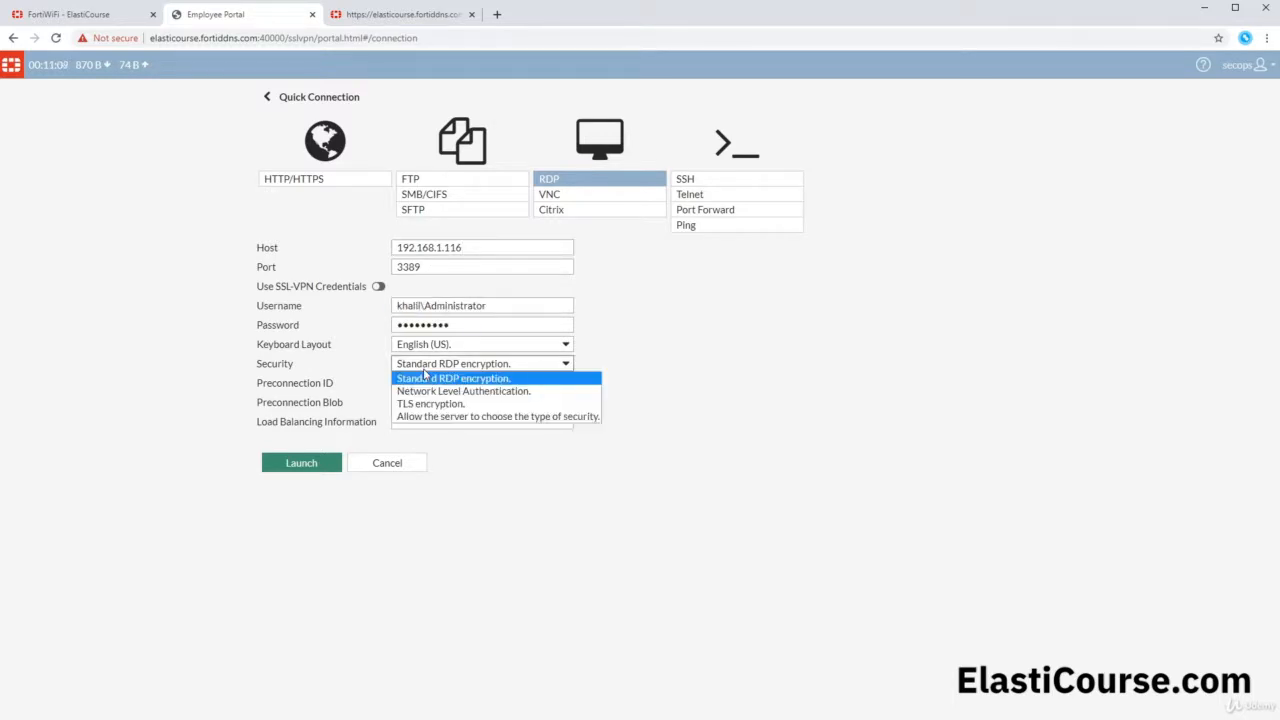
left_click(428, 403)
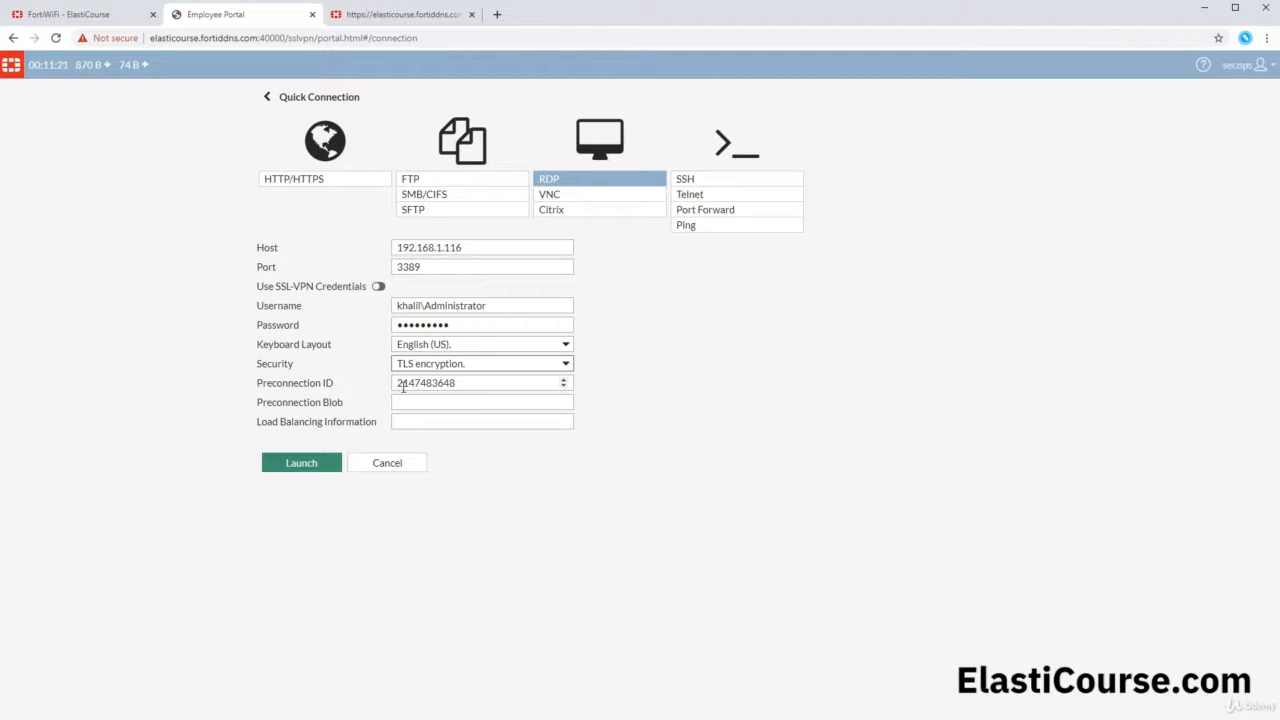
left_click(314, 458)
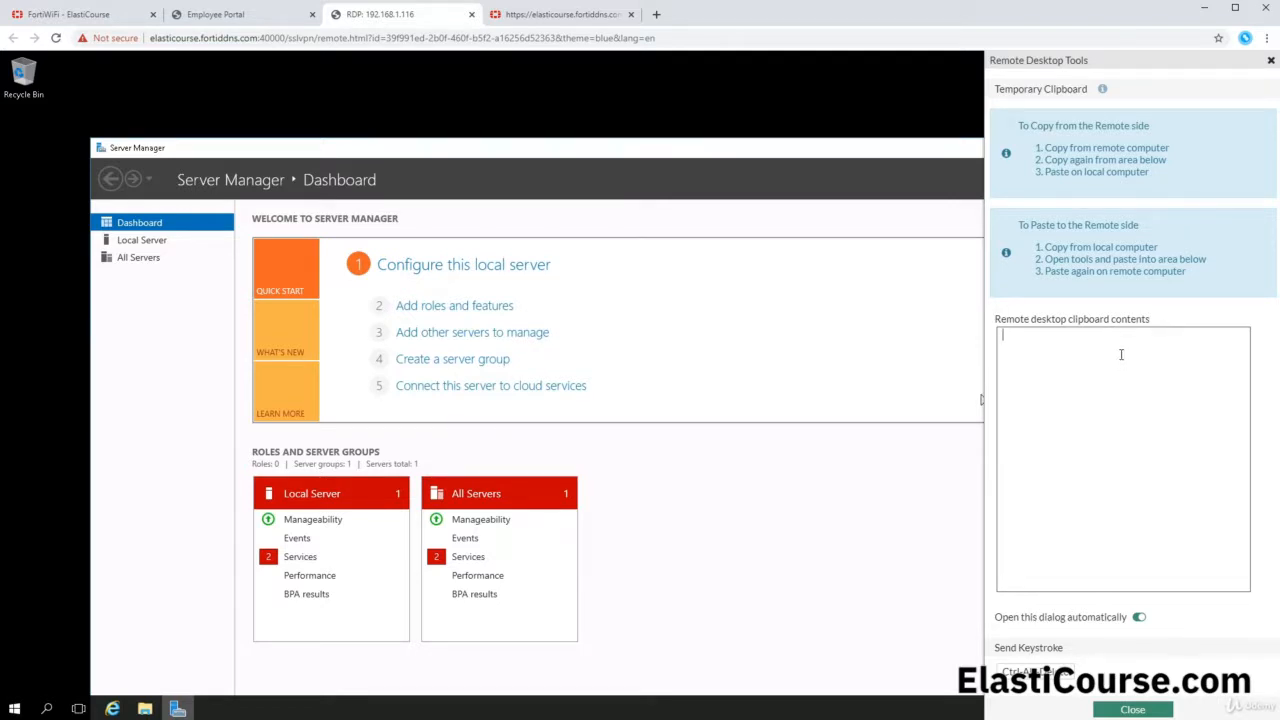
Step: Send Ctrl-Alt-Delete to the remote desktop, cancel the security options screen and examine the server's IPv4 address in Command Prompt
left_click(1040, 674)
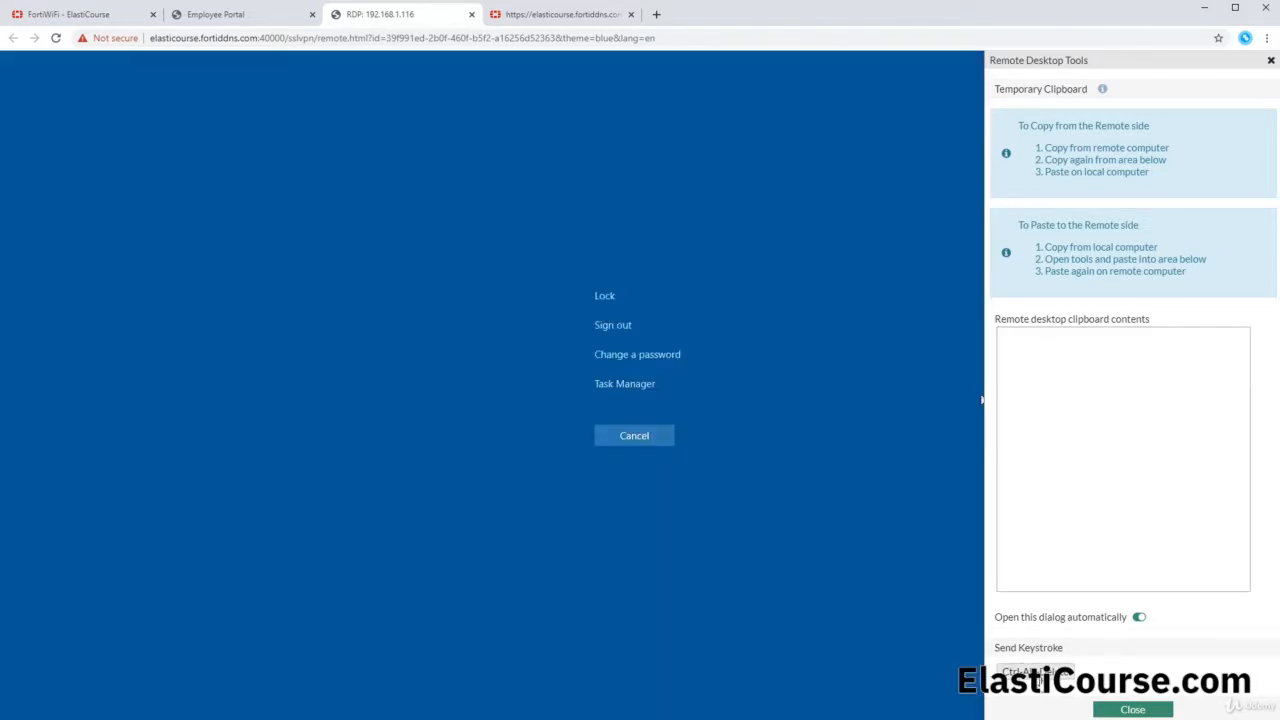
left_click(636, 431)
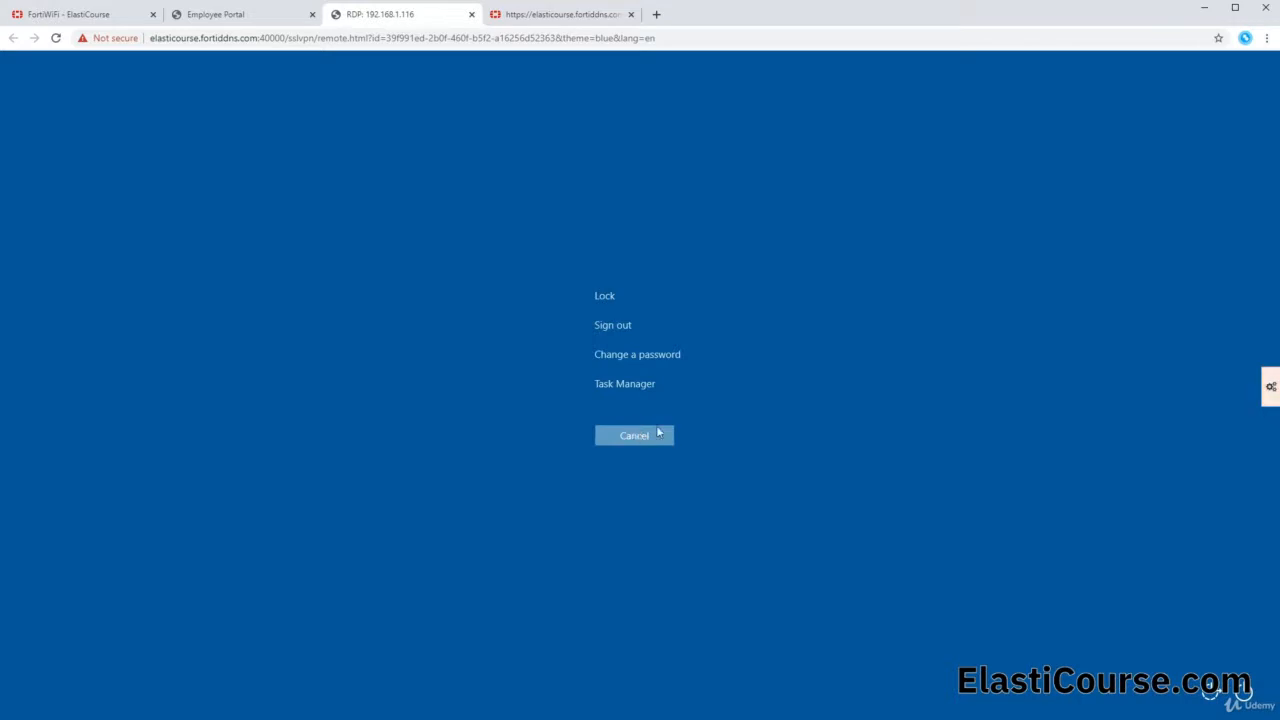
left_click(662, 435)
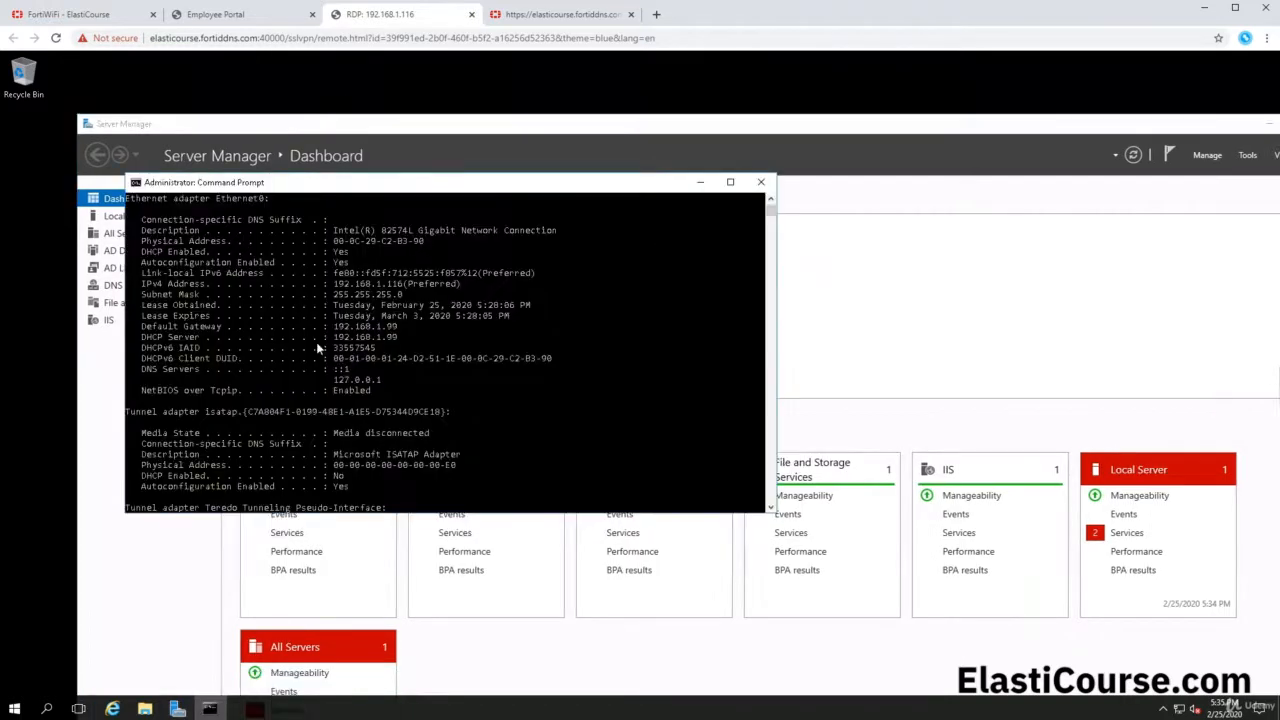
left_click_drag(333, 284, 406, 289)
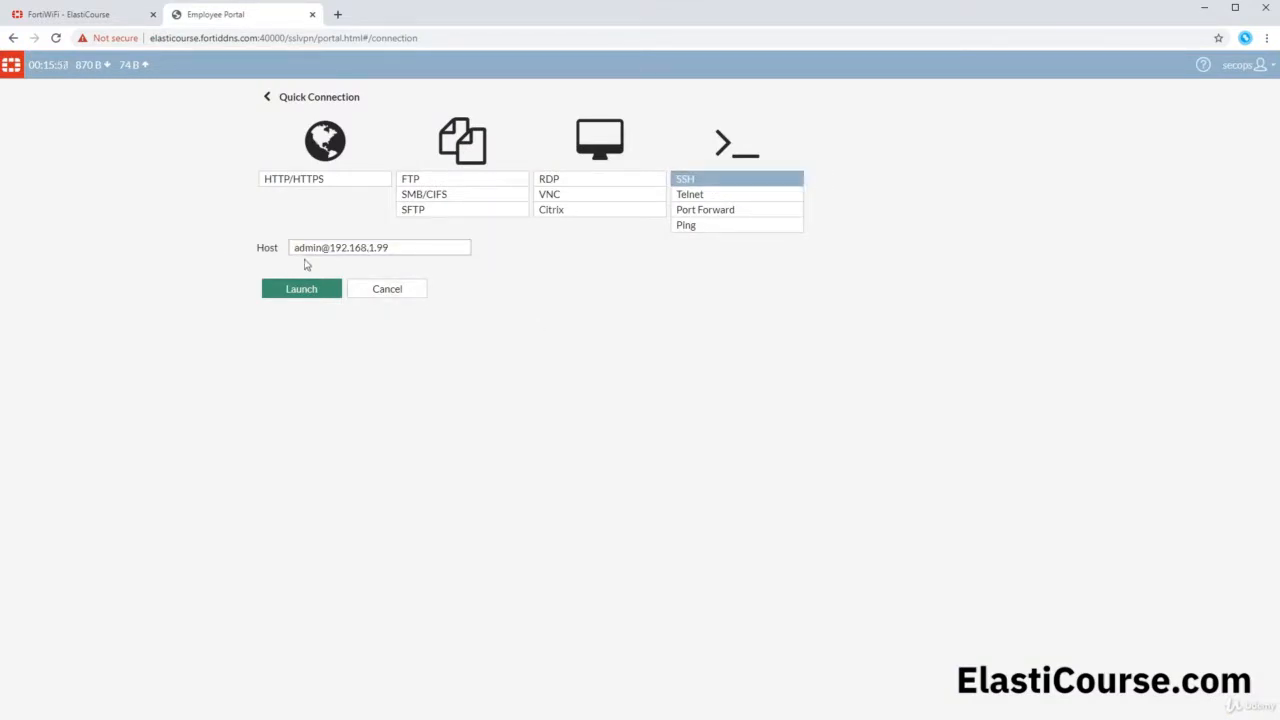
left_click(300, 292)
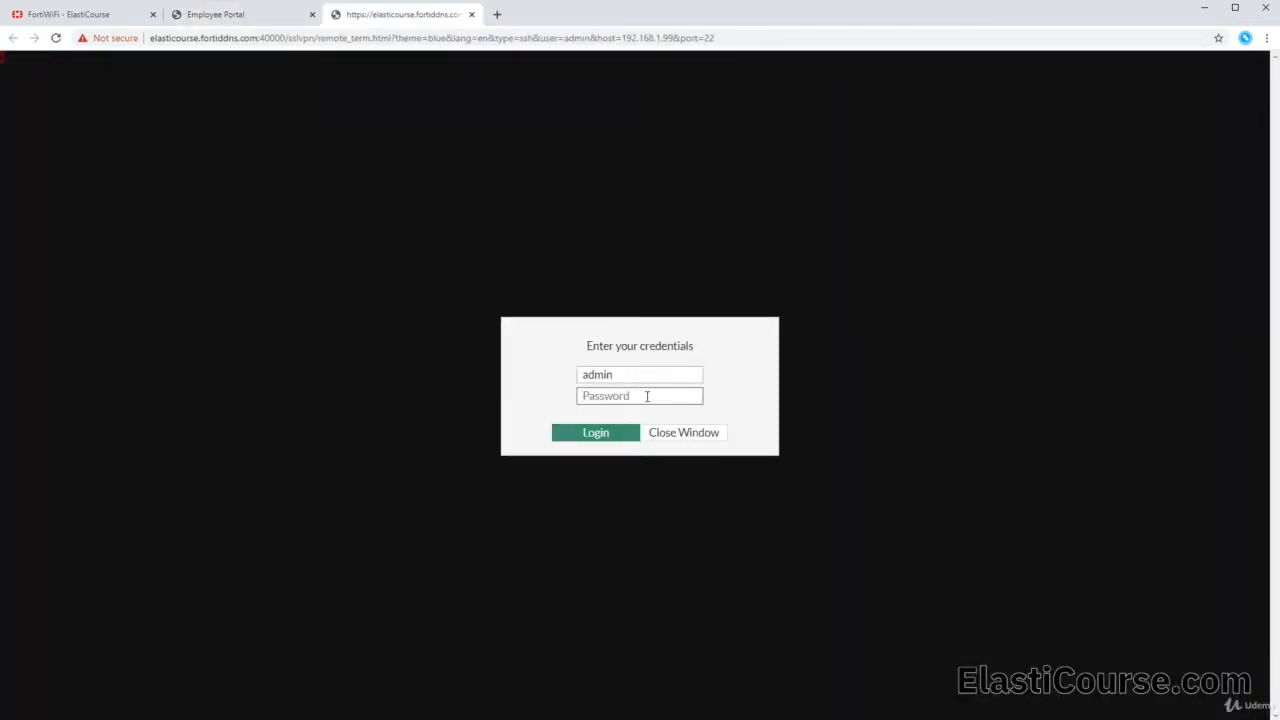
type("*********")
key("Return")
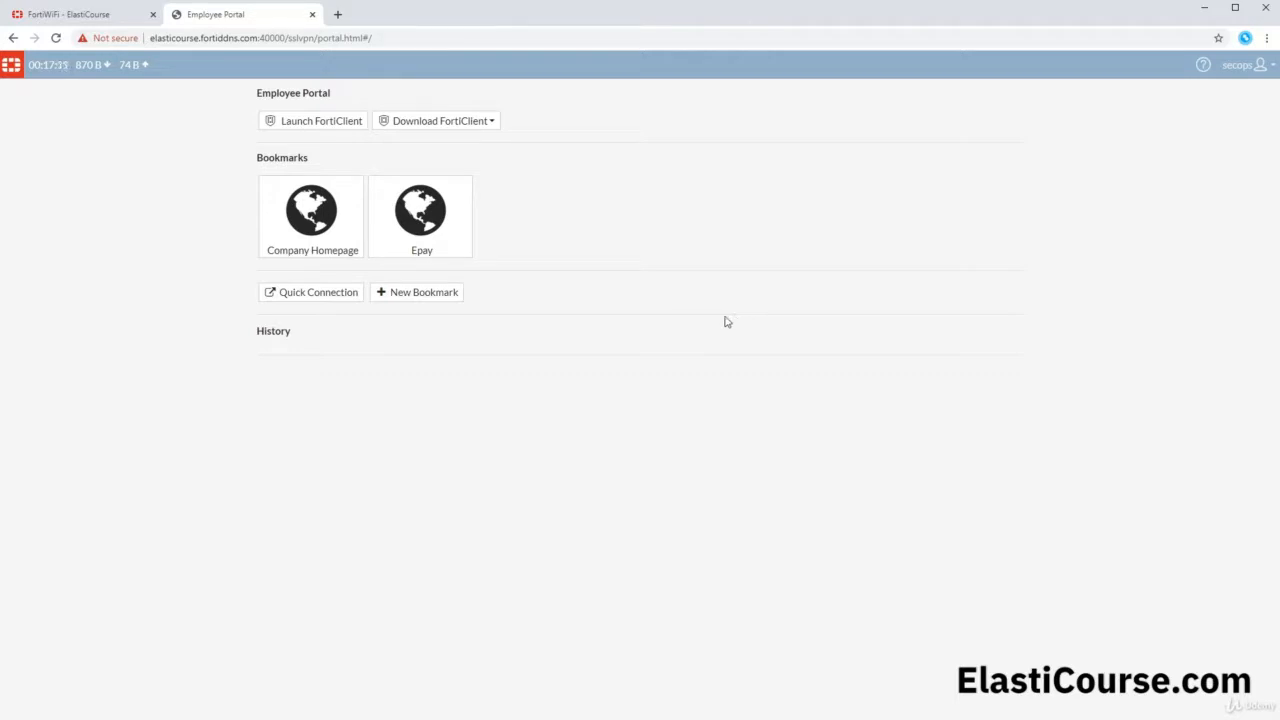
Step: Examine the available quick connection types, cancel the form, and examine the hostname and port in the portal's address
left_click(324, 292)
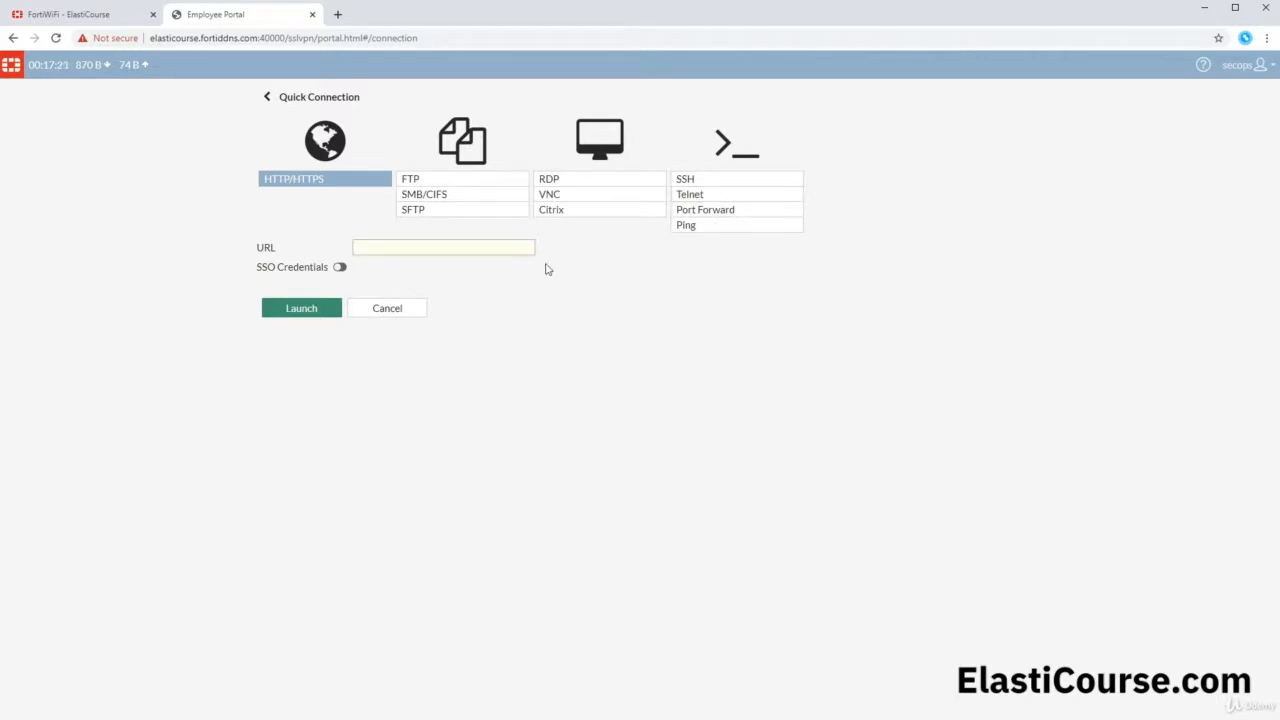
left_click(419, 312)
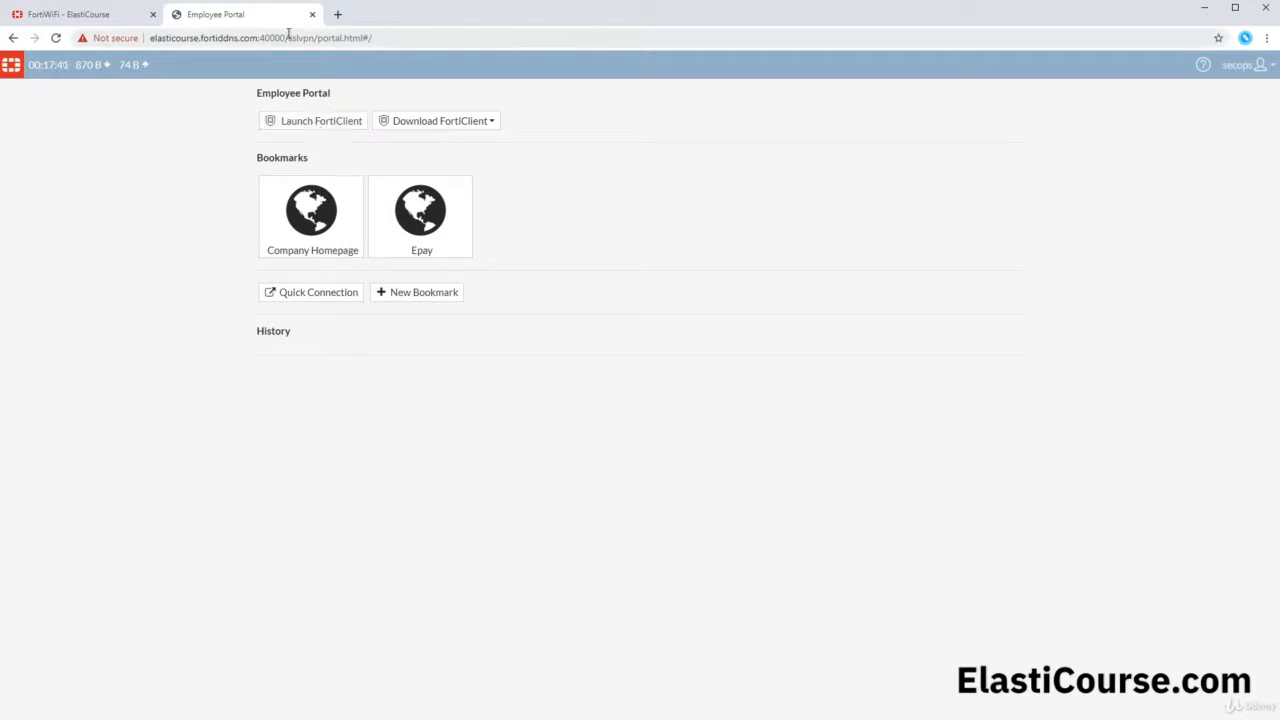
left_click_drag(258, 38, 135, 33)
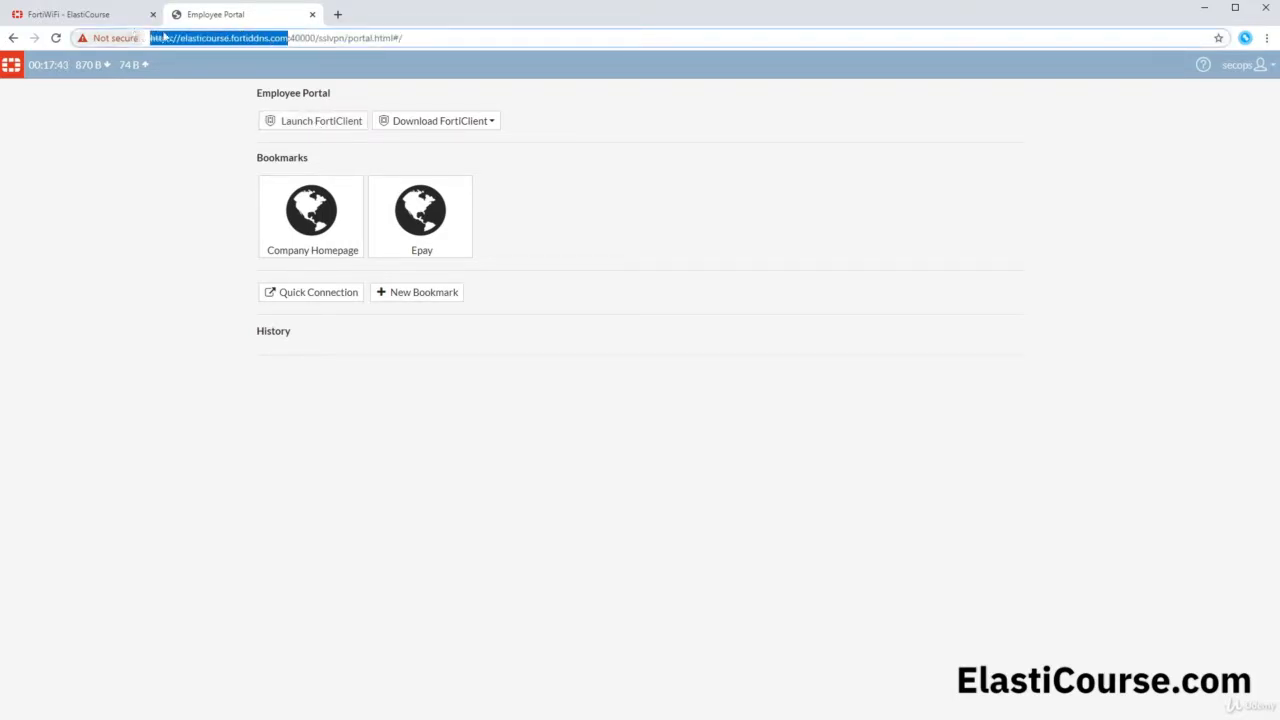
left_click_drag(316, 38, 289, 38)
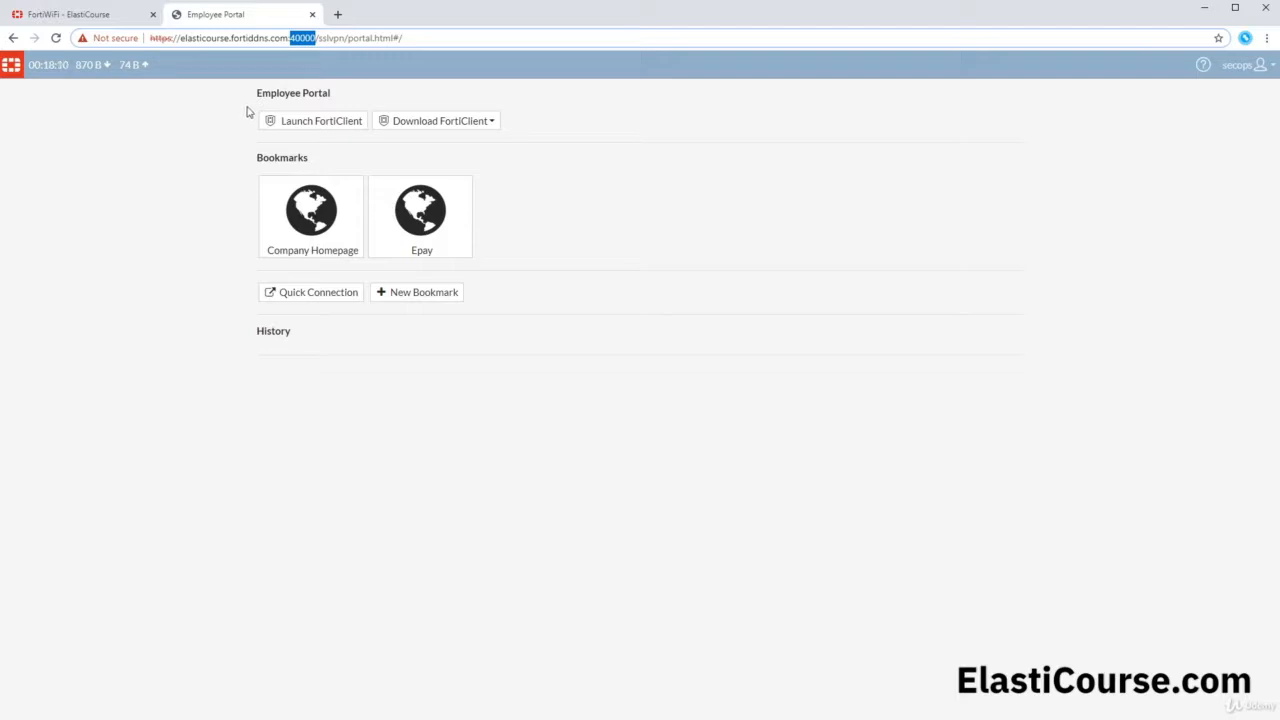
left_click(199, 221)
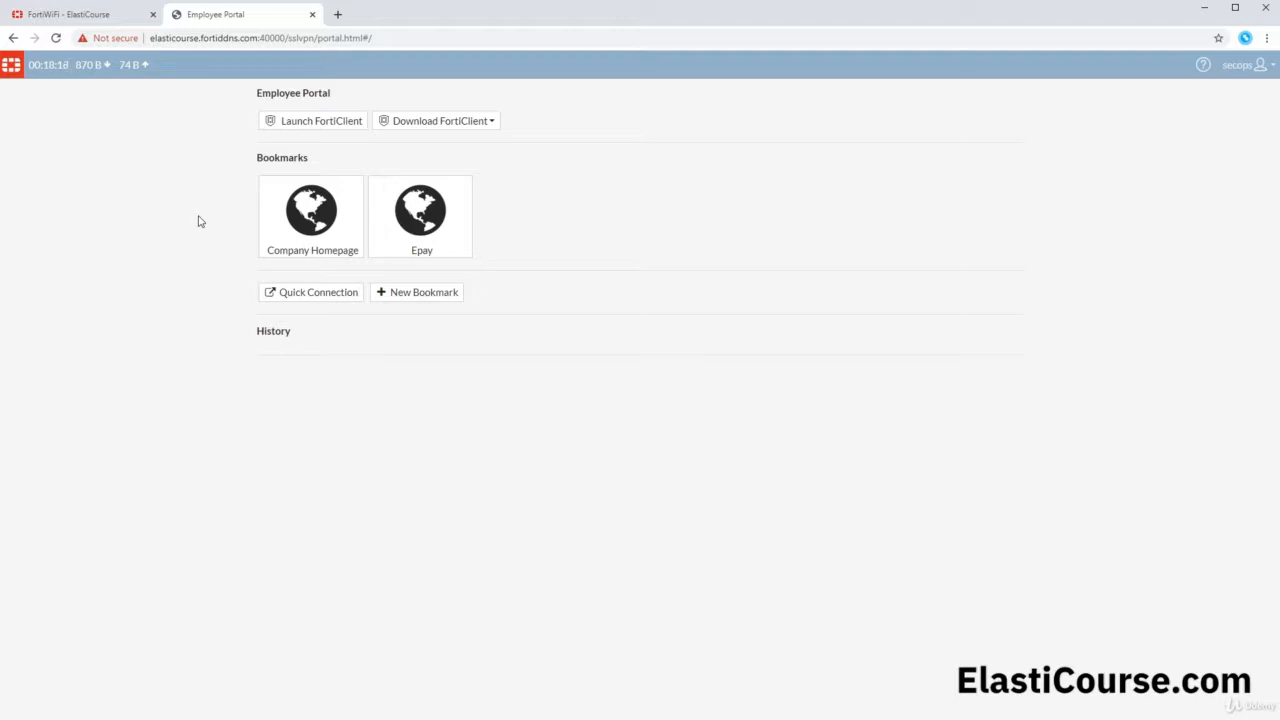
Step: Choose the Android FortiClient download, open FortiClient VPN on the phone, and accept its welcome notice and storage permission request
left_click(408, 123)
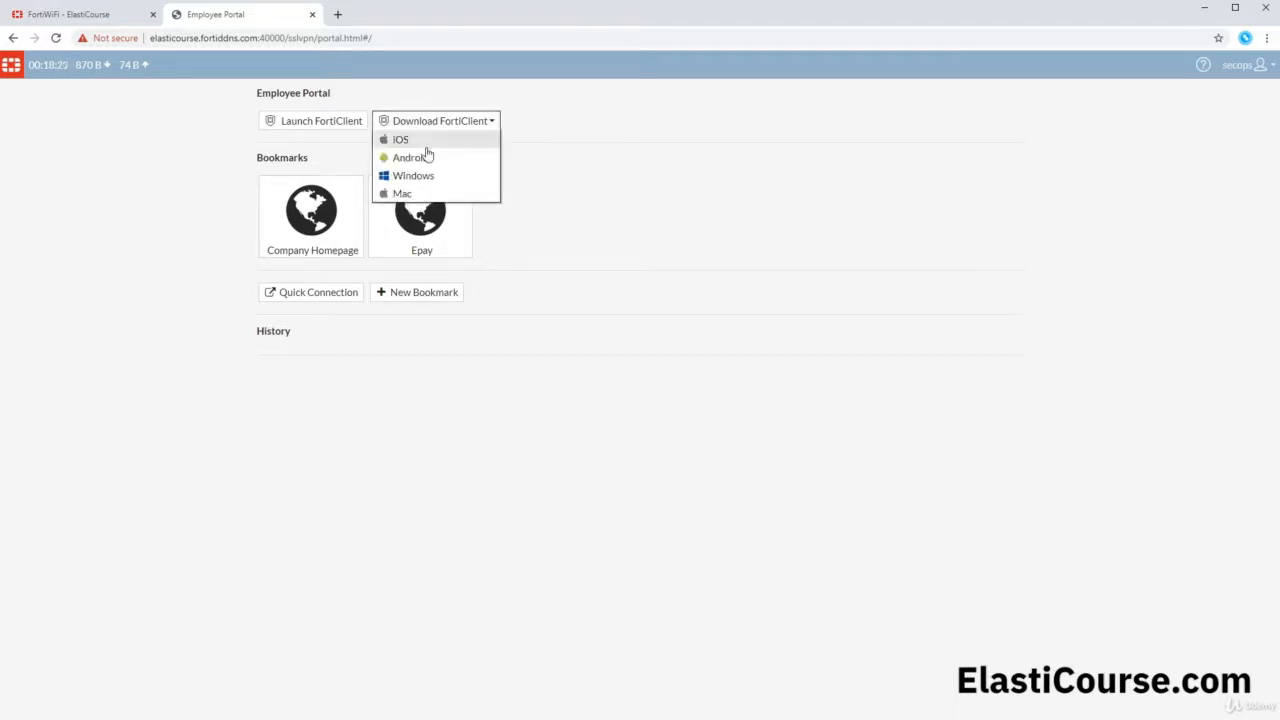
left_click(423, 162)
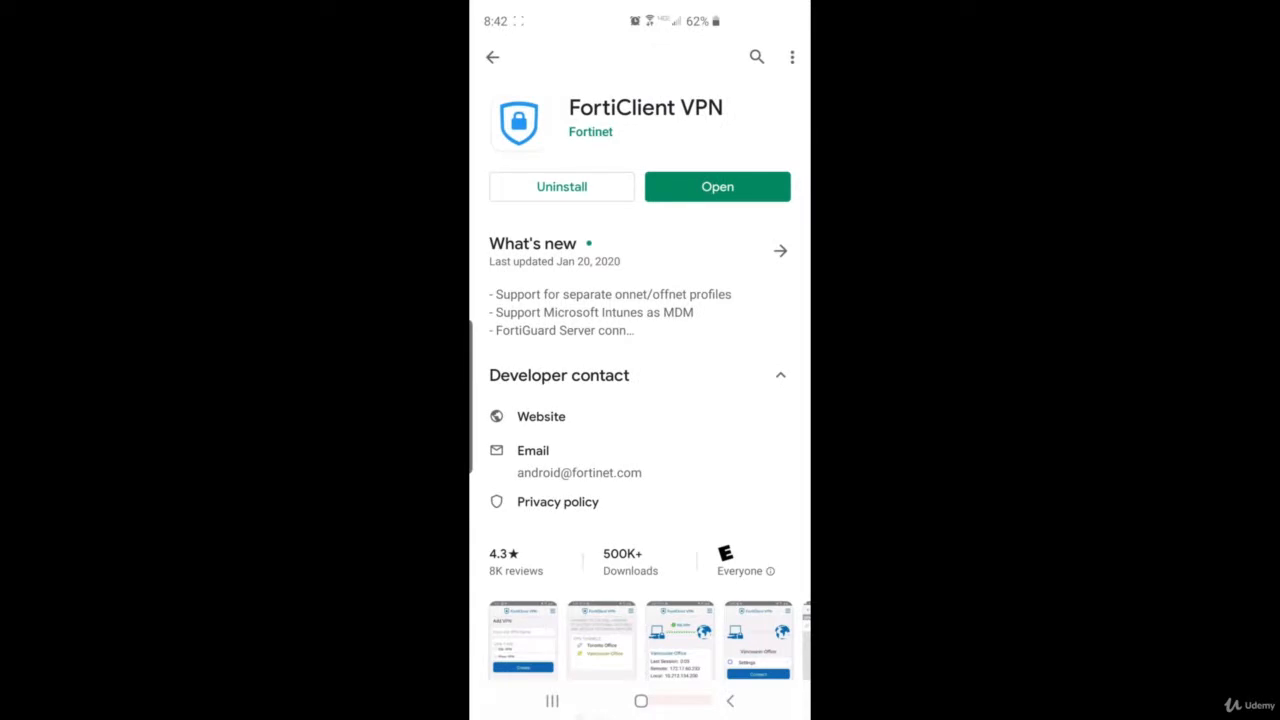
left_click(717, 186)
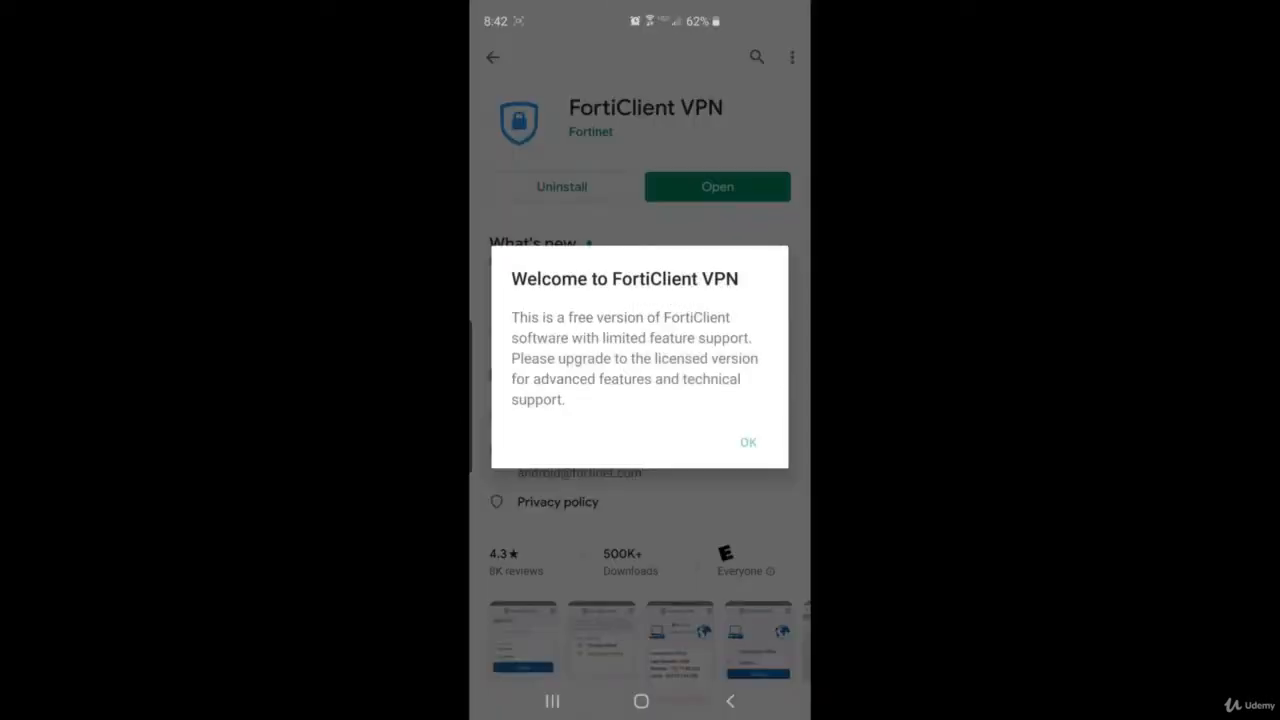
left_click(748, 442)
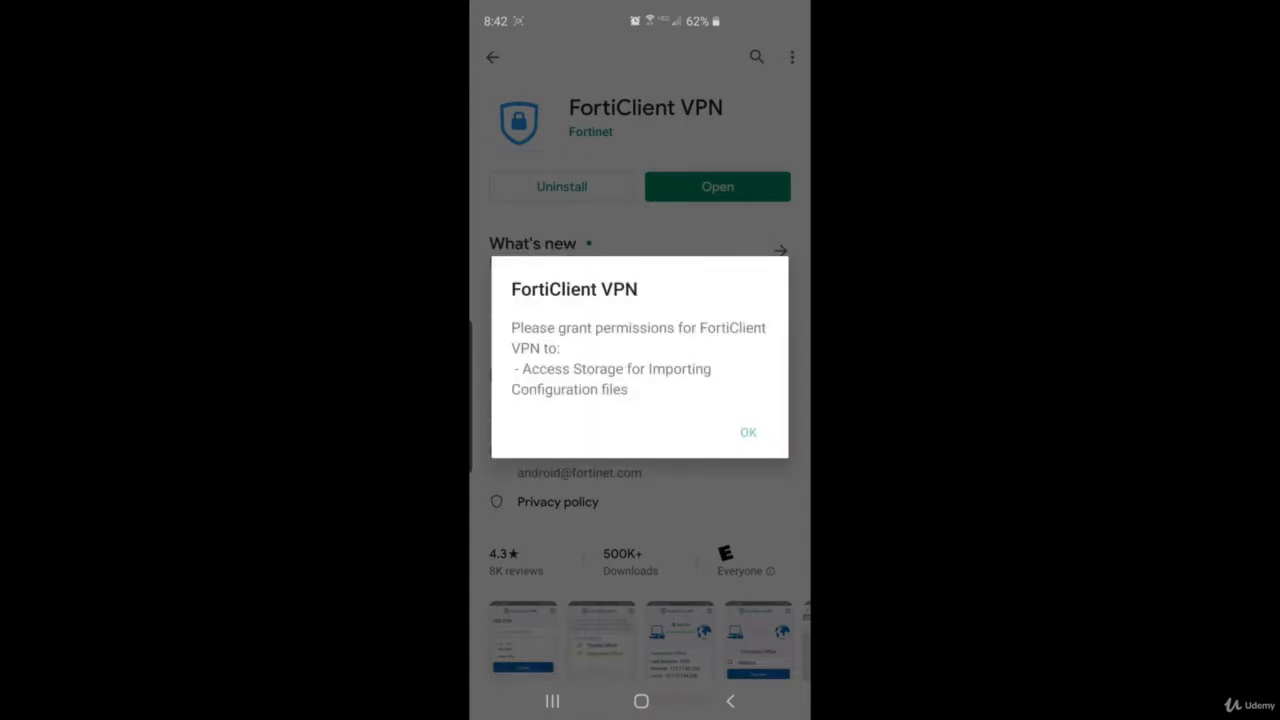
left_click(748, 432)
left_click(640, 548)
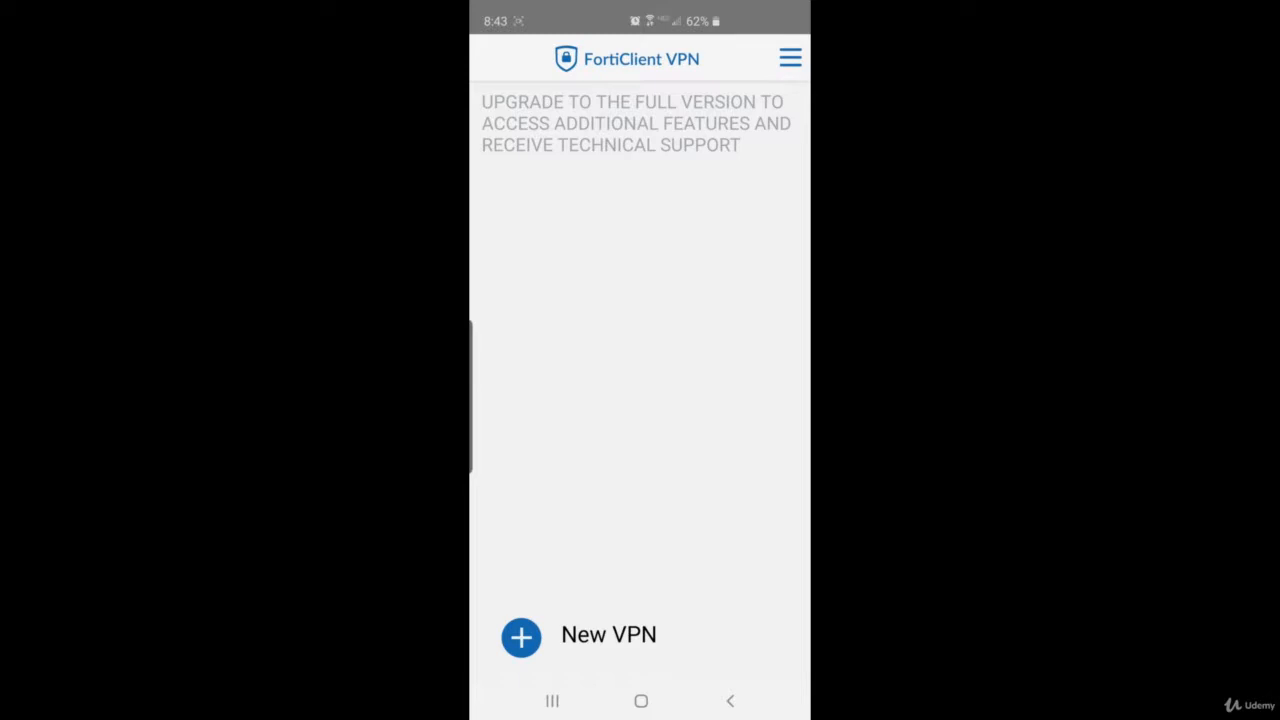
Step: Create a new VPN profile named Company with the SSL VPN type
left_click(521, 637)
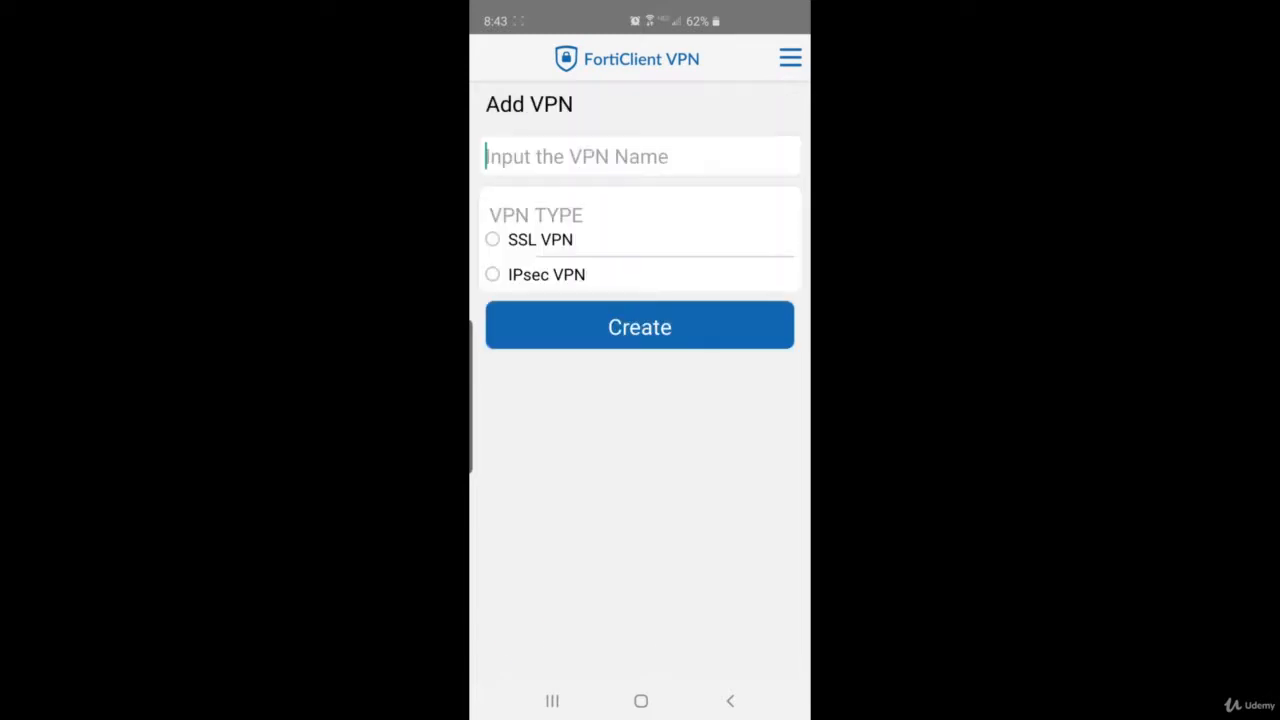
type("Company")
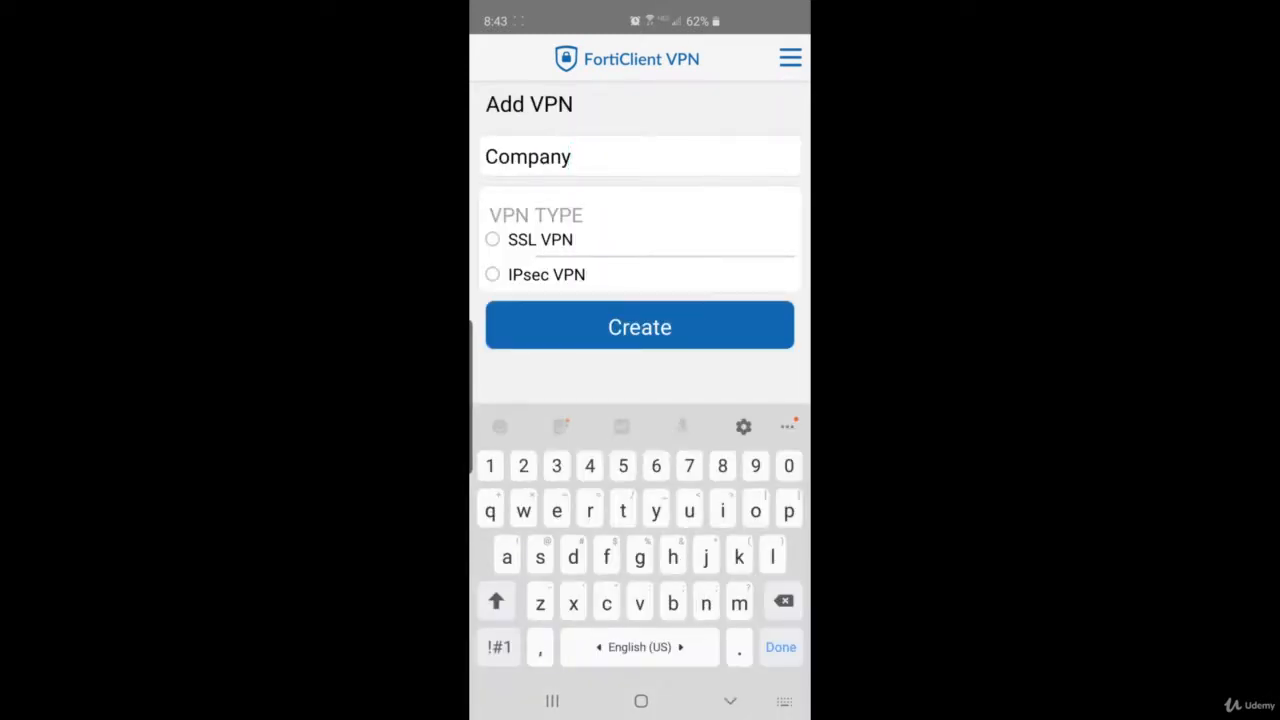
left_click(492, 239)
left_click(639, 327)
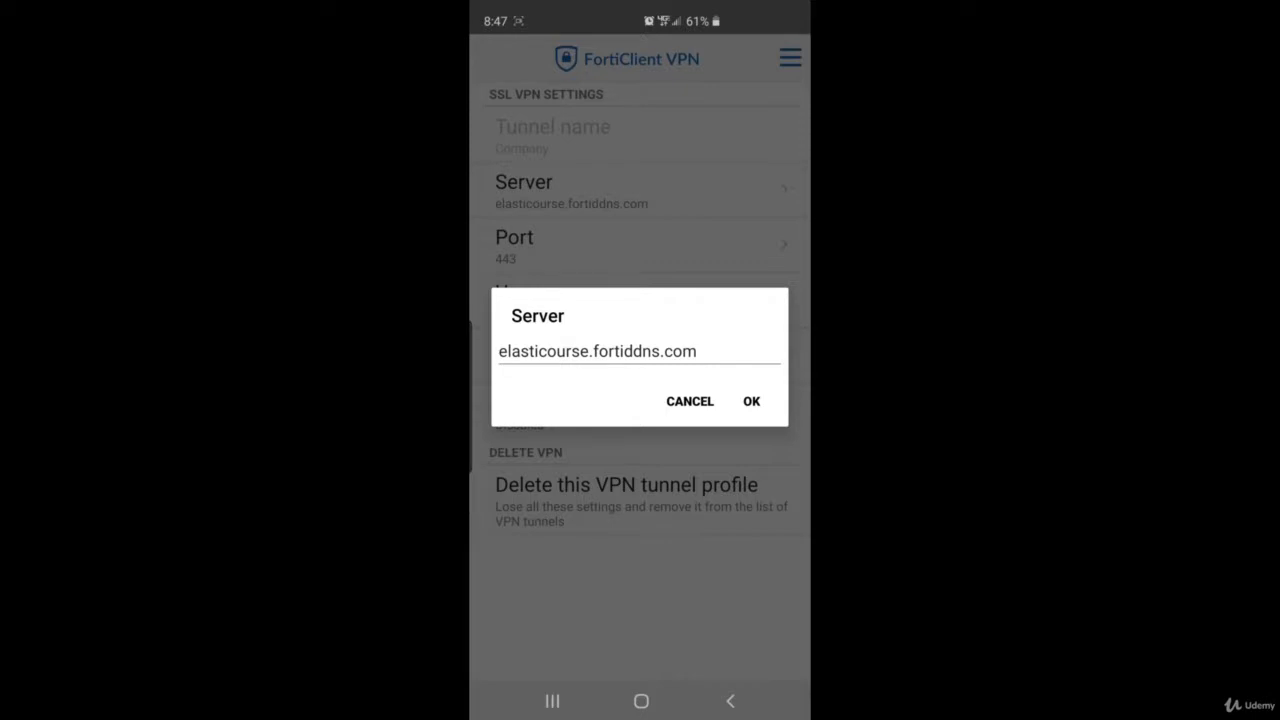
Step: Accept elasticourse.fortiddns.com as the Company tunnel's server, set its port to 40000, and leave the tunnel settings
left_click(751, 401)
left_click(540, 245)
left_click(524, 233)
key("BackSpace")
key("BackSpace")
type("00")
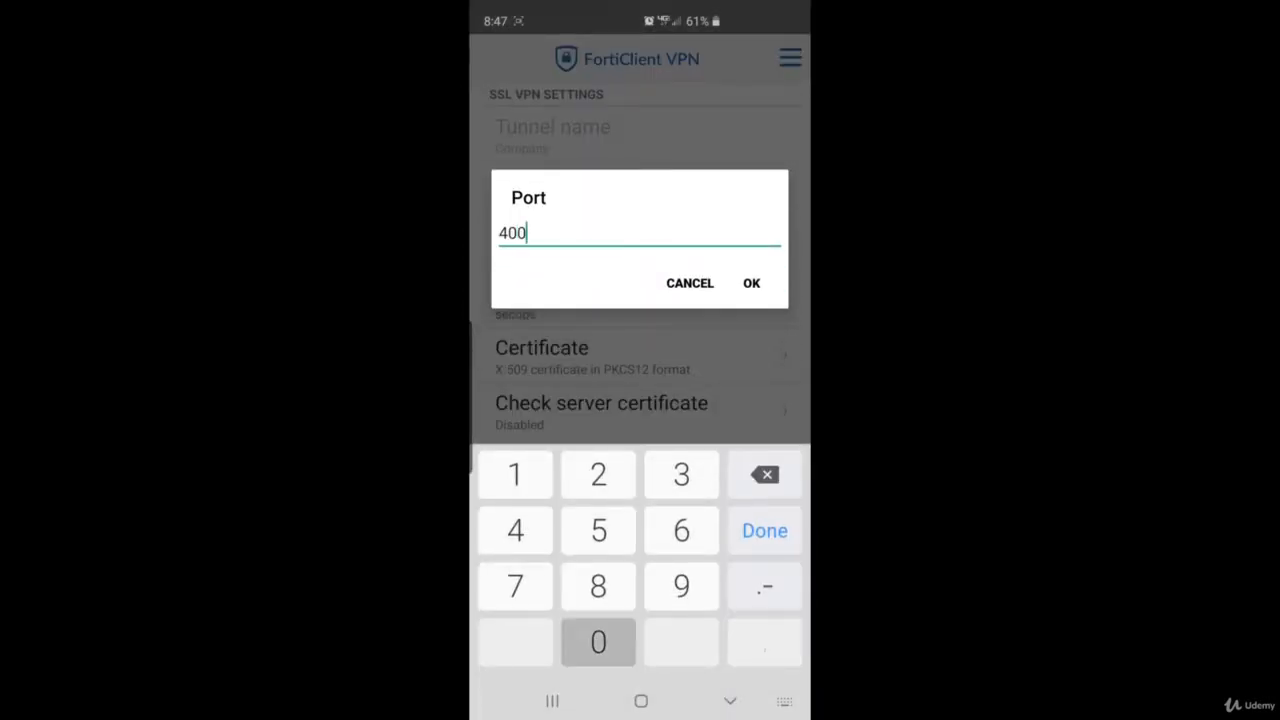
type("00")
left_click(751, 283)
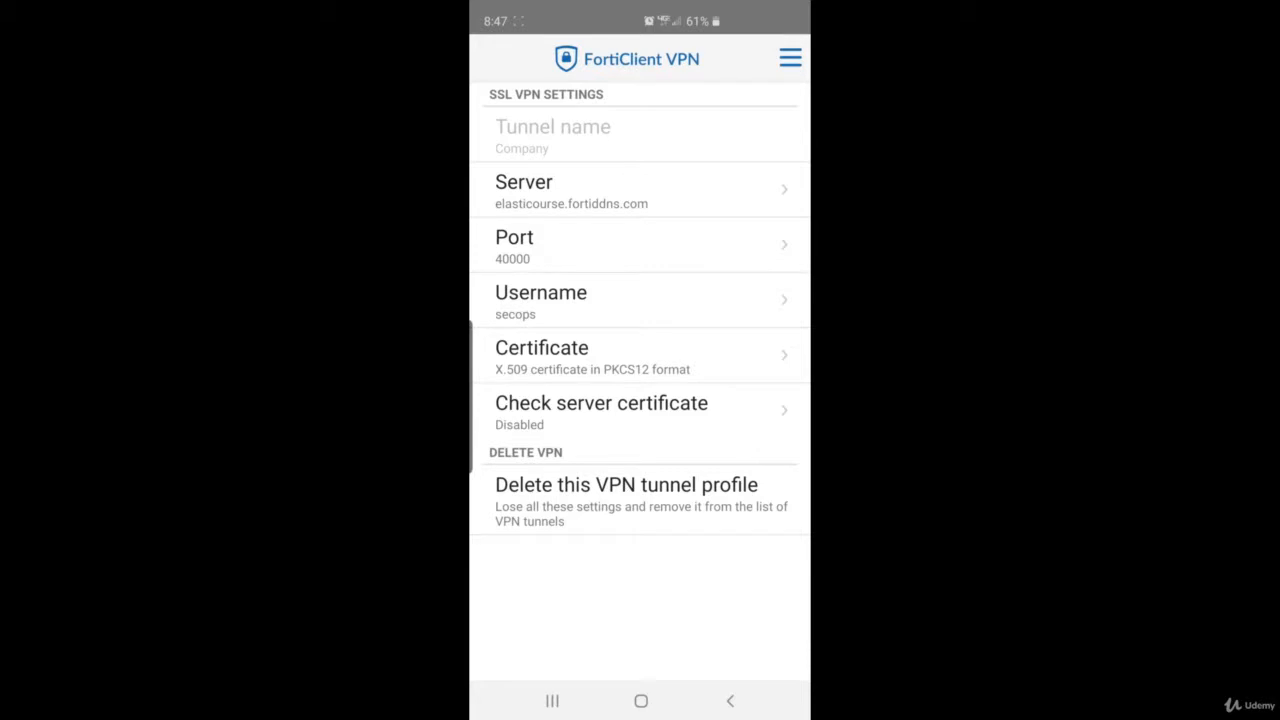
left_click(730, 700)
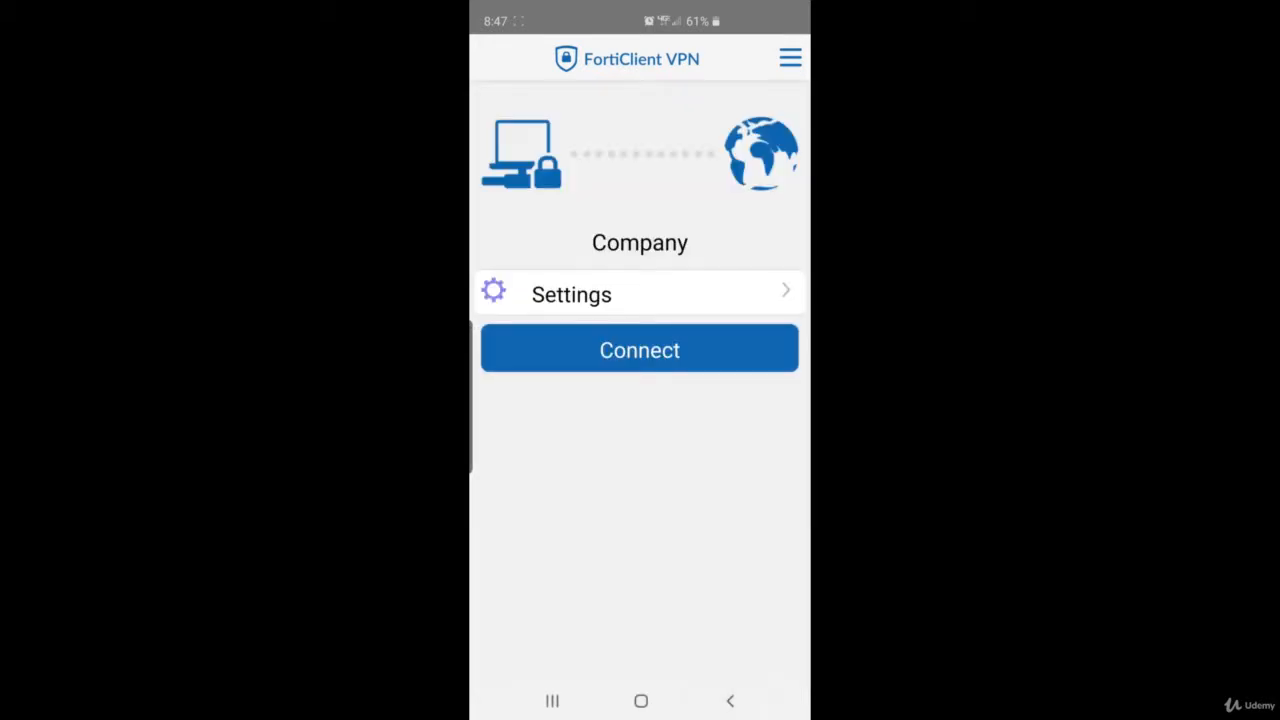
Step: Connect the Company VPN as secops with the account password, and proceed past the certificate warning to 192.168.1.99:8443 in the phone's browser
left_click(639, 350)
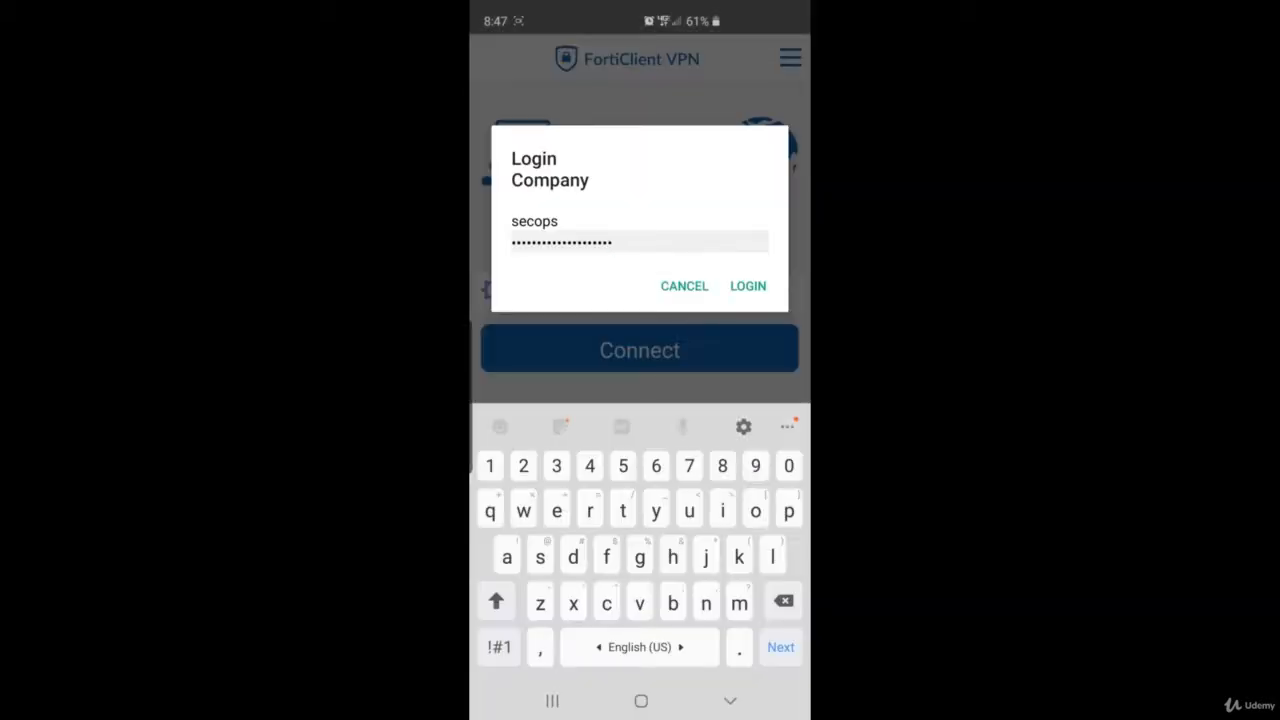
left_click(730, 700)
left_click(748, 424)
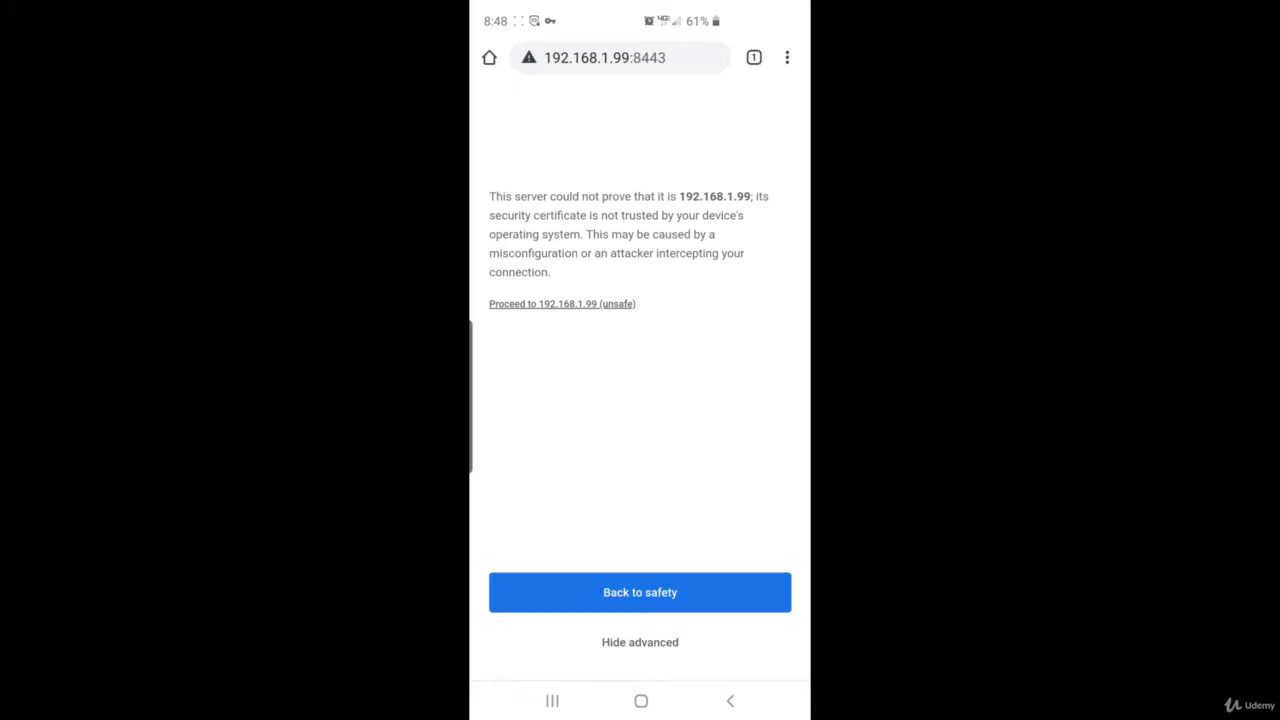
left_click(562, 303)
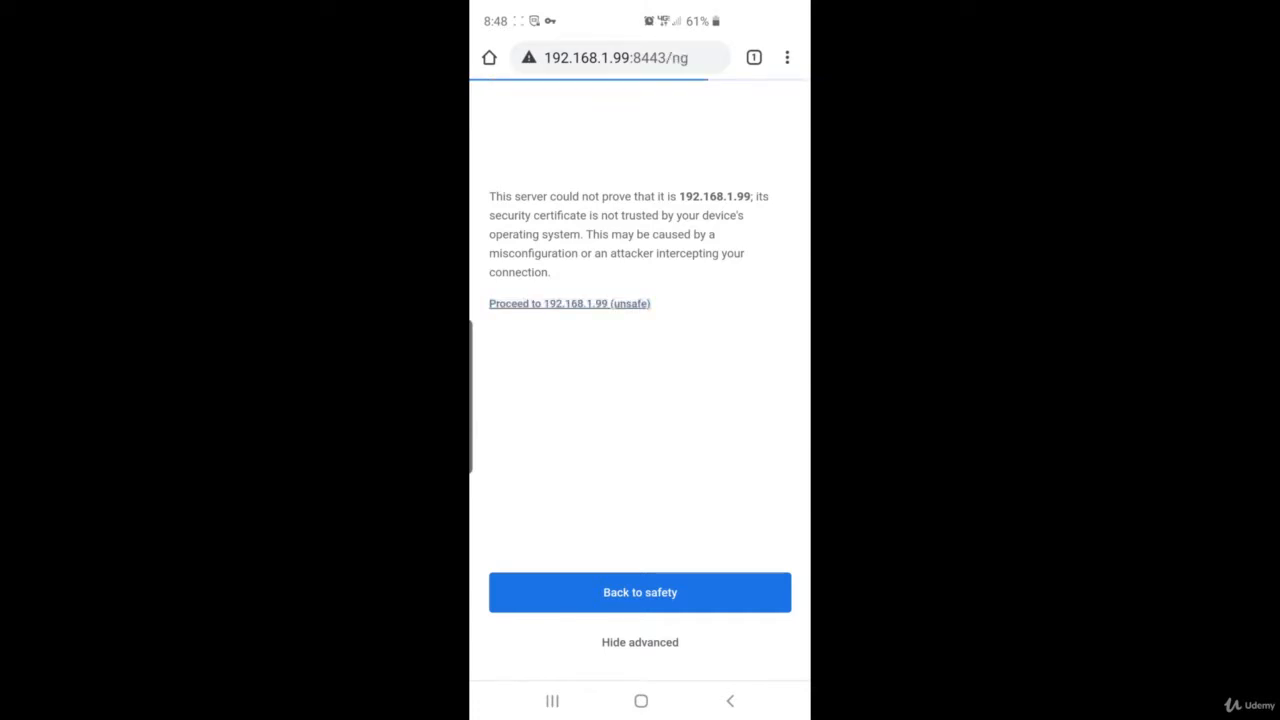